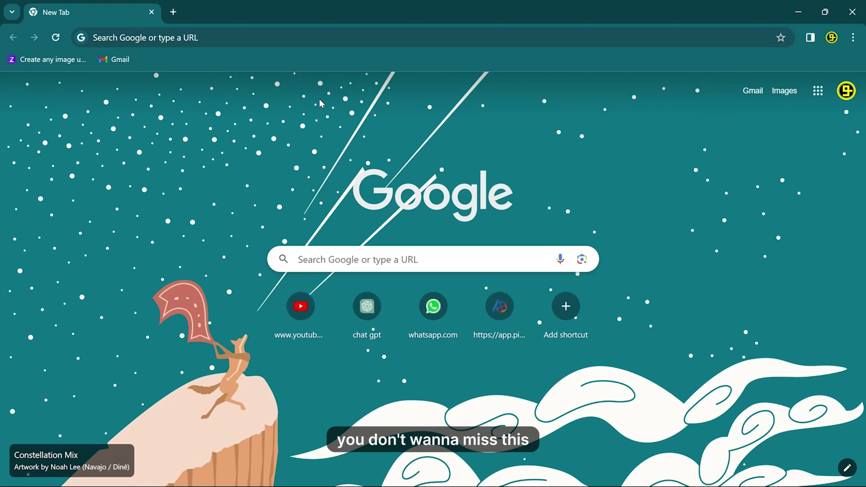
Load pixlr.com and scroll through its tools overview
{"action": "left_click", "coordinate": [271, 37]}
{"action": "type", "text": "pixlr.com"}
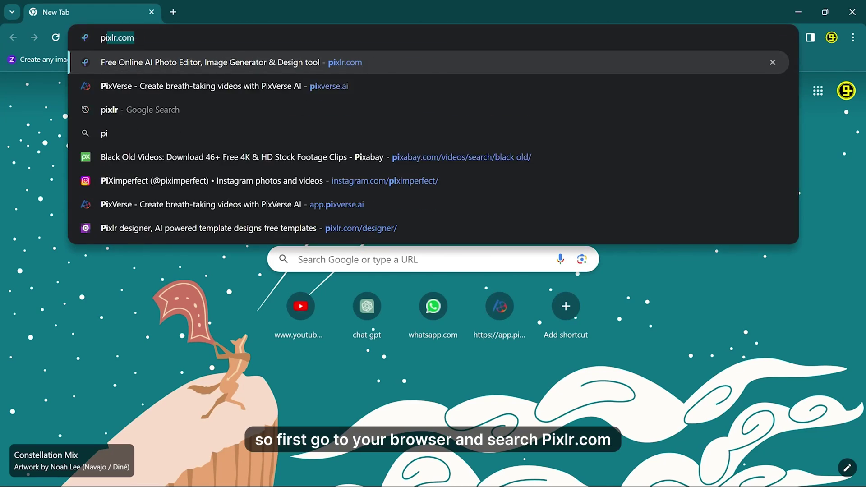
{"action": "key", "text": "Return"}
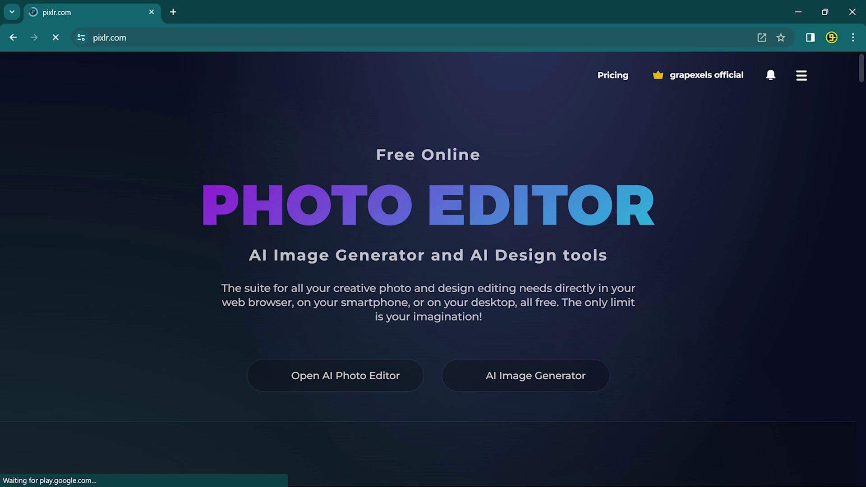
{"action": "scroll", "coordinate": [429, 82], "scroll_direction": "down", "scroll_amount": 4}
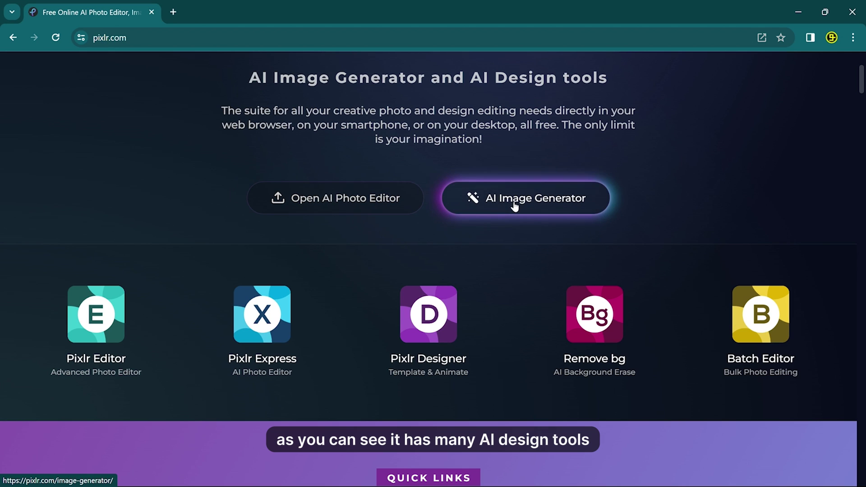
{"action": "scroll", "coordinate": [698, 227], "scroll_direction": "down", "scroll_amount": 4}
{"action": "scroll", "coordinate": [698, 227], "scroll_direction": "down", "scroll_amount": 4}
{"action": "scroll", "coordinate": [698, 227], "scroll_direction": "up", "scroll_amount": 5}
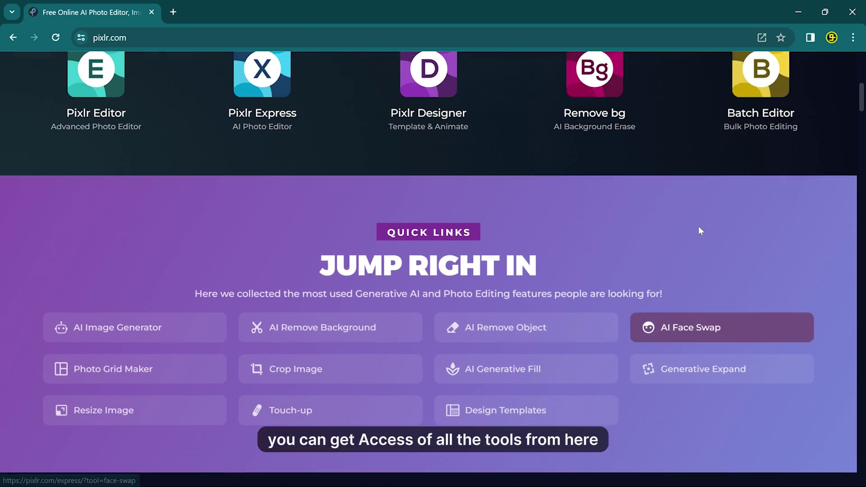
{"action": "scroll", "coordinate": [698, 227], "scroll_direction": "up", "scroll_amount": 5}
Go to the Desktop apps page from the hamburger menu
{"action": "left_click", "coordinate": [802, 75]}
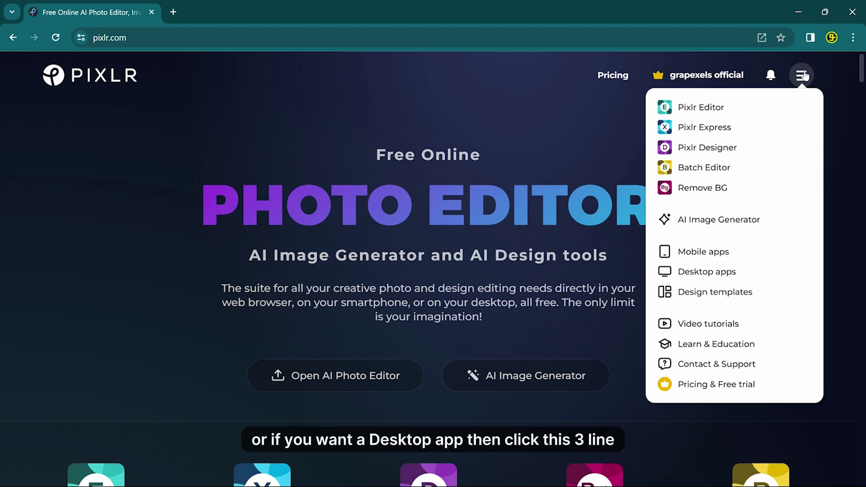
{"action": "left_click", "coordinate": [807, 77]}
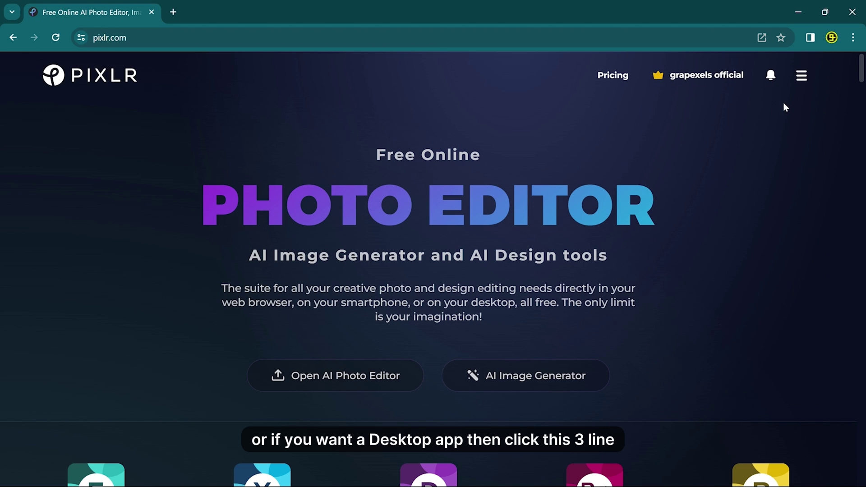
{"action": "left_click", "coordinate": [802, 79]}
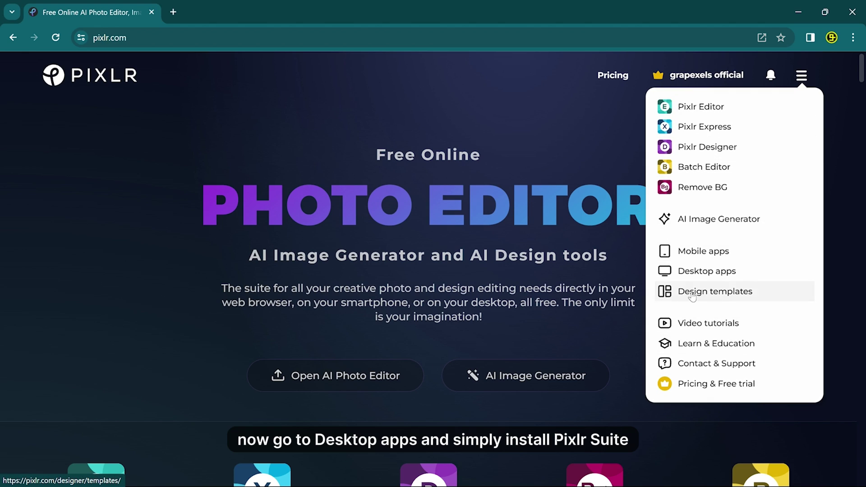
{"action": "left_click", "coordinate": [718, 270]}
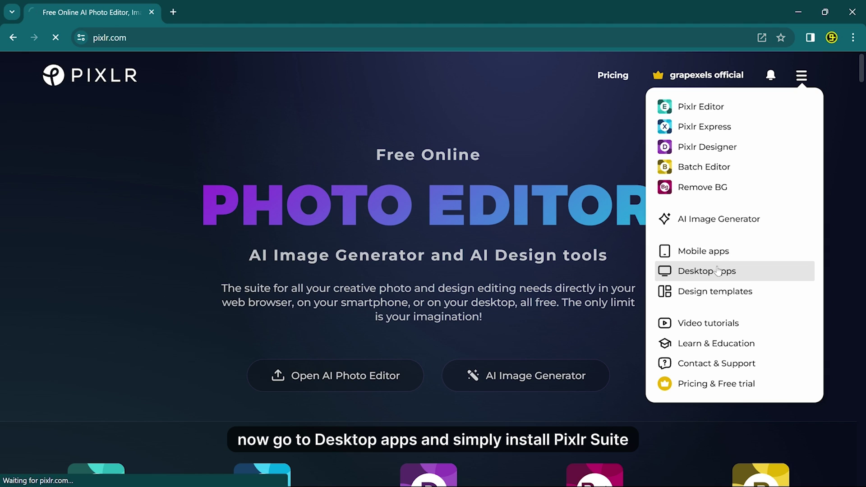
{"action": "scroll", "coordinate": [442, 269], "scroll_direction": "down", "scroll_amount": 3}
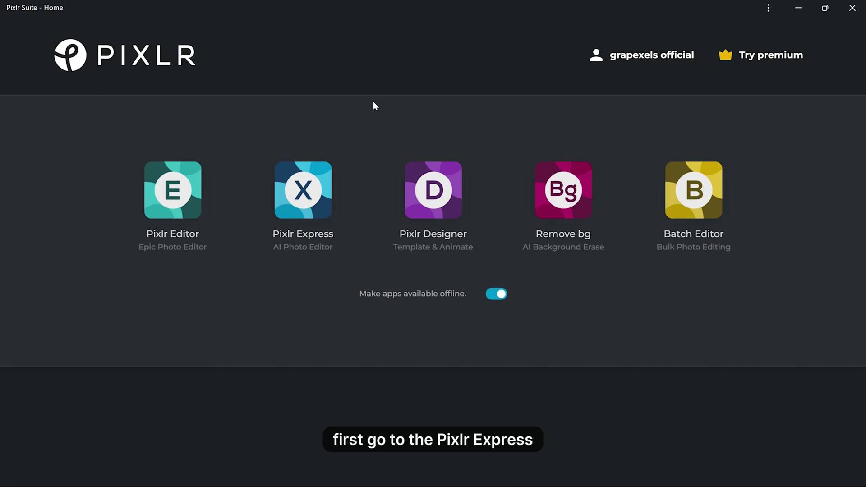
Launch Pixlr Express and open the lollipop portrait photo
{"action": "left_click", "coordinate": [327, 224]}
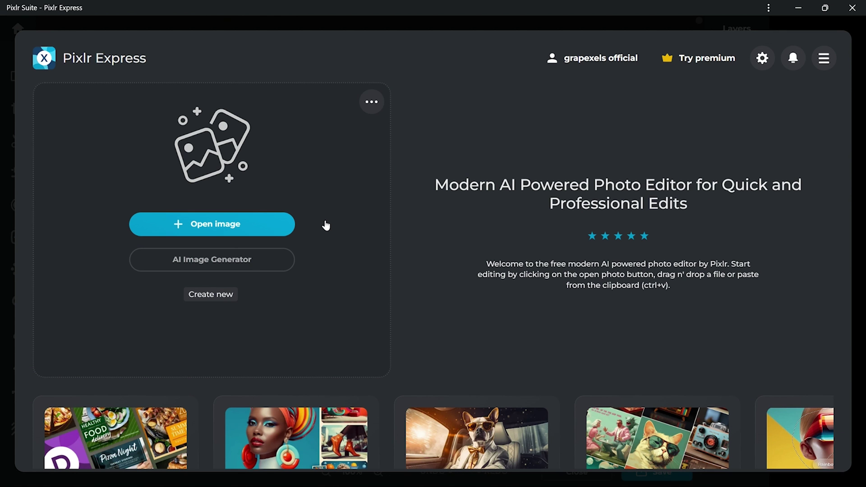
{"action": "left_click", "coordinate": [215, 228]}
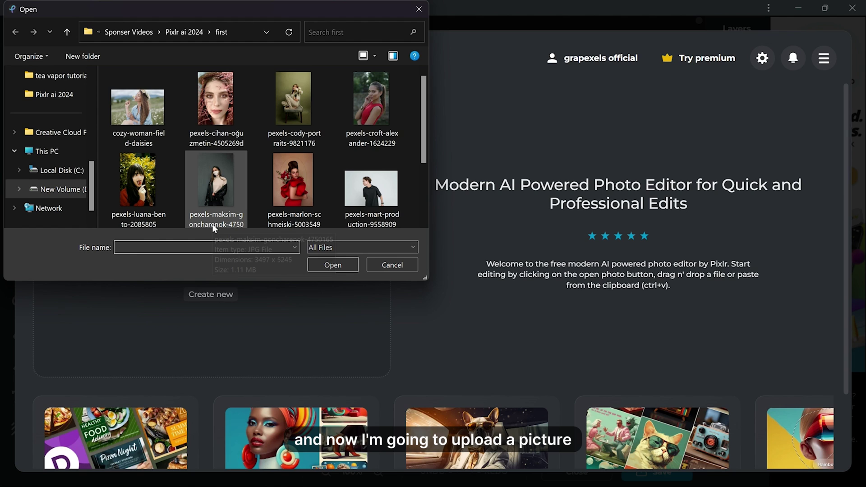
{"action": "left_click", "coordinate": [144, 187]}
{"action": "left_click", "coordinate": [346, 264]}
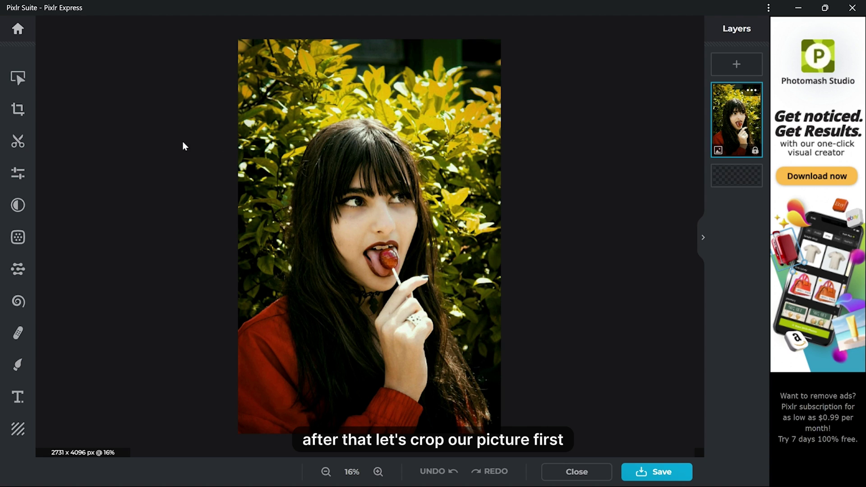
Crop the portrait at a 1:1 ratio to 2426 × 2426 and apply
{"action": "left_click", "coordinate": [16, 115]}
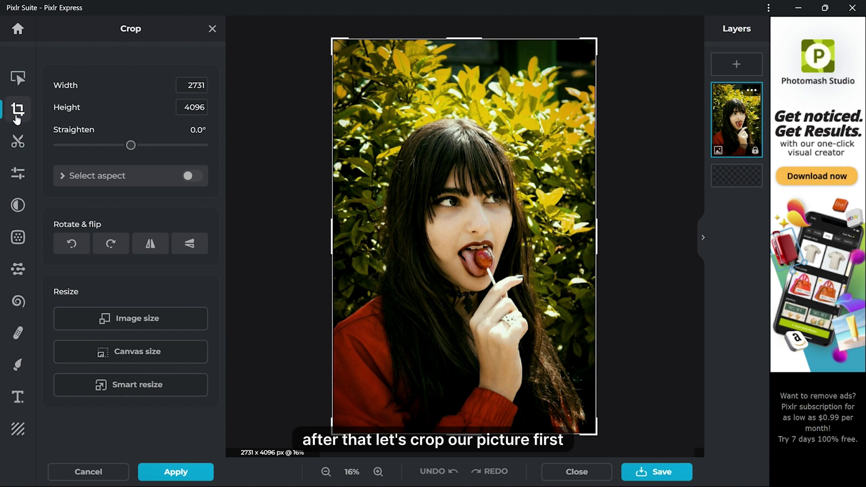
{"action": "left_click", "coordinate": [120, 172]}
{"action": "mouse_move", "coordinate": [476, 368]}
{"action": "left_mouse_down"}
{"action": "mouse_move", "coordinate": [470, 323]}
{"action": "mouse_move", "coordinate": [481, 314]}
{"action": "left_mouse_up"}
{"action": "left_click", "coordinate": [184, 473]}
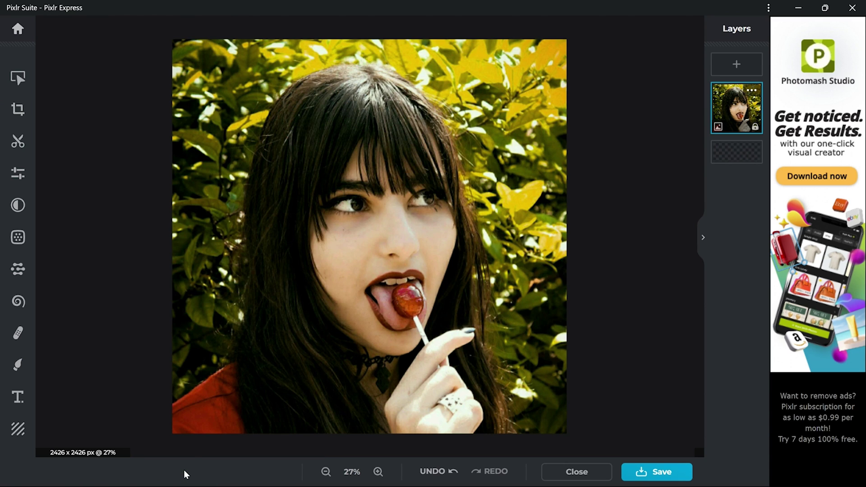
Apply the Focus / Bokeh filter with a radial focus area centred on the face
{"action": "left_click", "coordinate": [25, 242]}
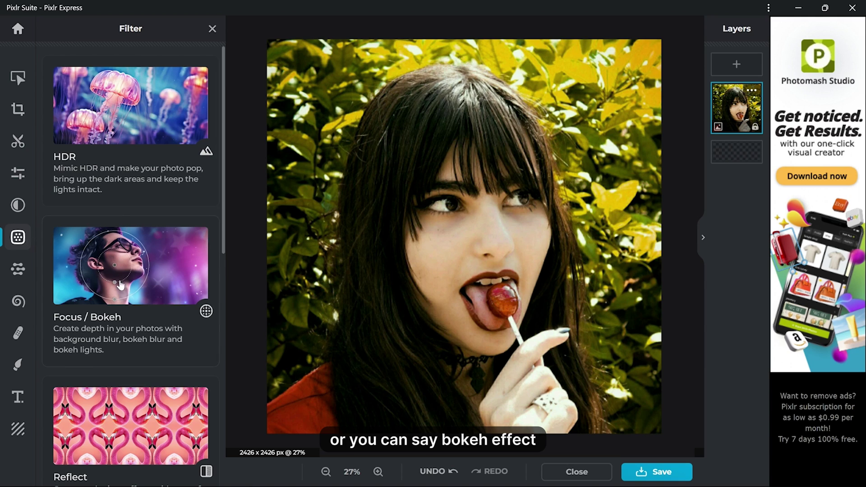
{"action": "left_click", "coordinate": [128, 282]}
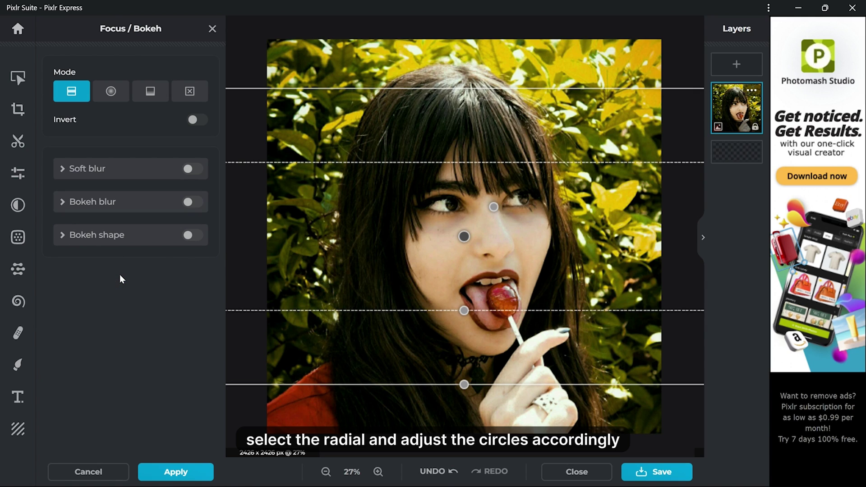
{"action": "left_click", "coordinate": [108, 99]}
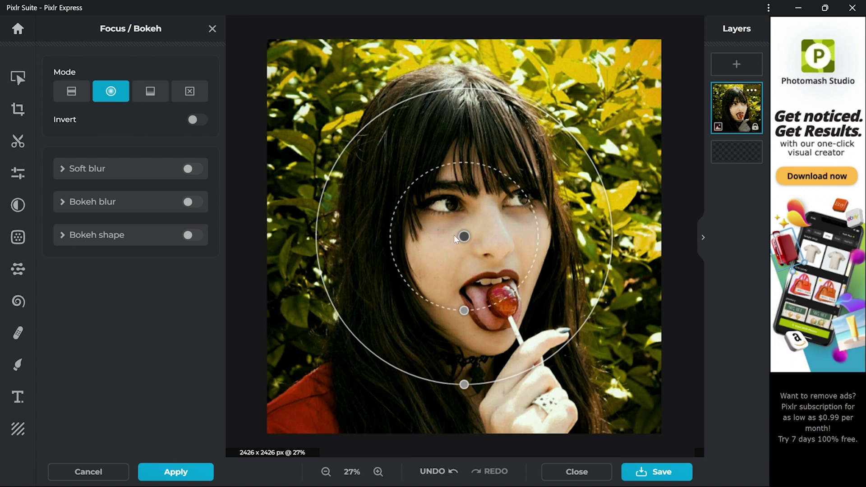
{"action": "left_click_drag", "start_coordinate": [464, 310], "coordinate": [464, 304]}
{"action": "left_click_drag", "start_coordinate": [464, 236], "coordinate": [476, 244]}
{"action": "left_click_drag", "start_coordinate": [475, 324], "coordinate": [475, 337]}
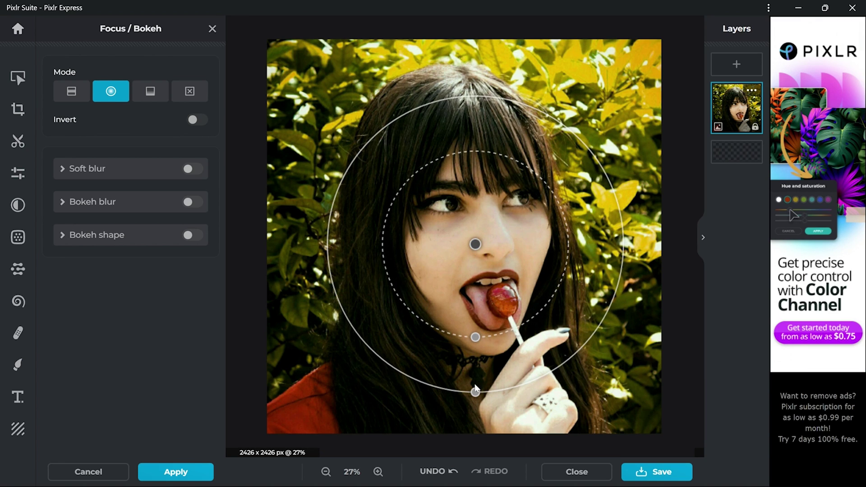
{"action": "left_click_drag", "start_coordinate": [475, 388], "coordinate": [475, 374]}
{"action": "left_click_drag", "start_coordinate": [476, 338], "coordinate": [473, 364]}
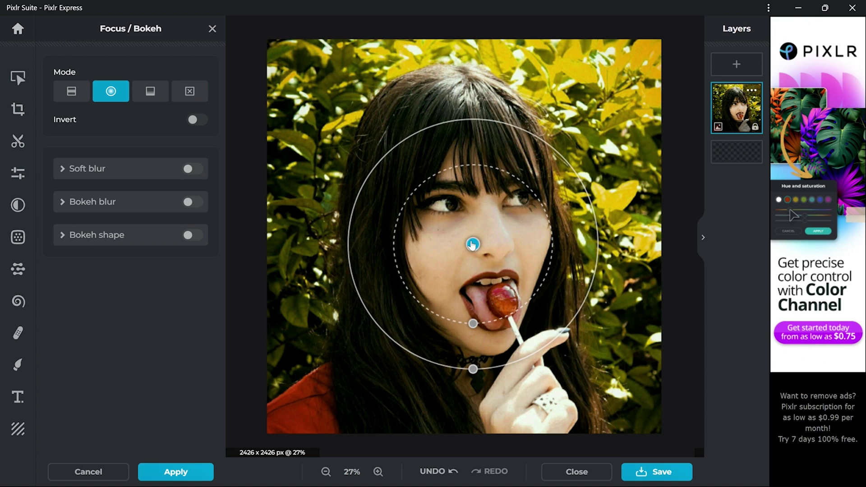
{"action": "left_click_drag", "start_coordinate": [473, 241], "coordinate": [473, 223]}
{"action": "left_click_drag", "start_coordinate": [478, 312], "coordinate": [480, 314]}
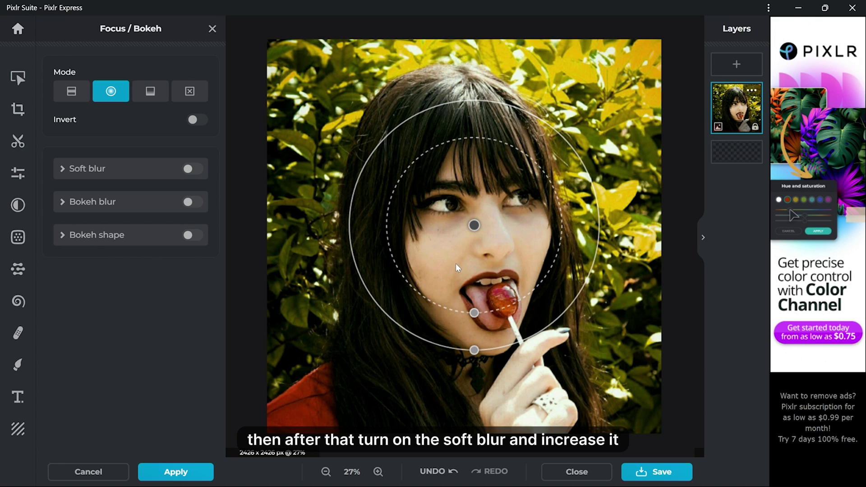
Enable soft and bokeh blur with size 40, intensity 59, and bokeh light shapes
{"action": "left_click", "coordinate": [193, 169]}
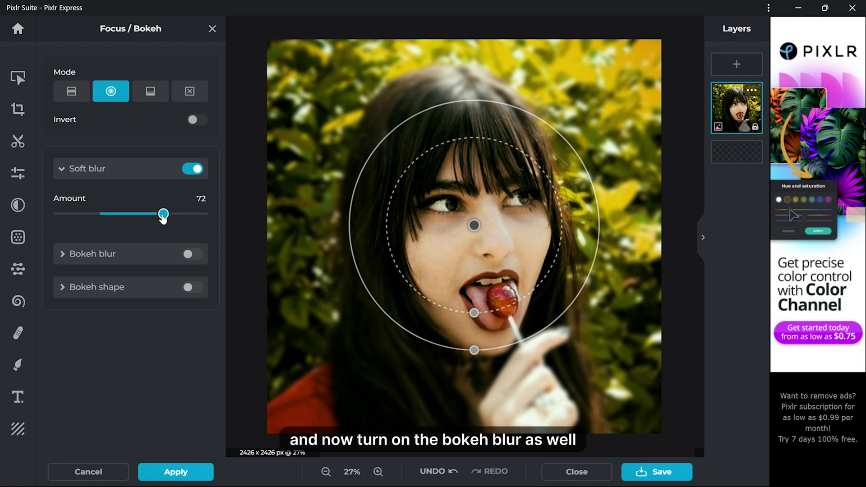
{"action": "left_click", "coordinate": [196, 256]}
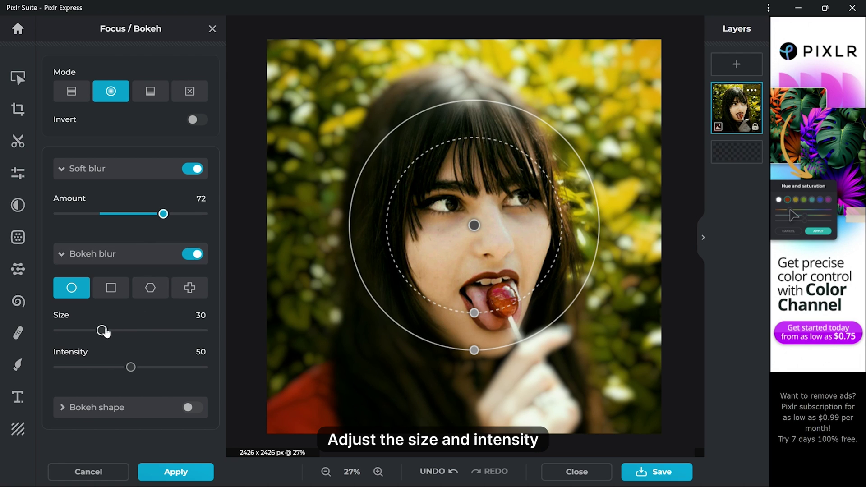
{"action": "left_click_drag", "start_coordinate": [126, 331], "coordinate": [117, 331]}
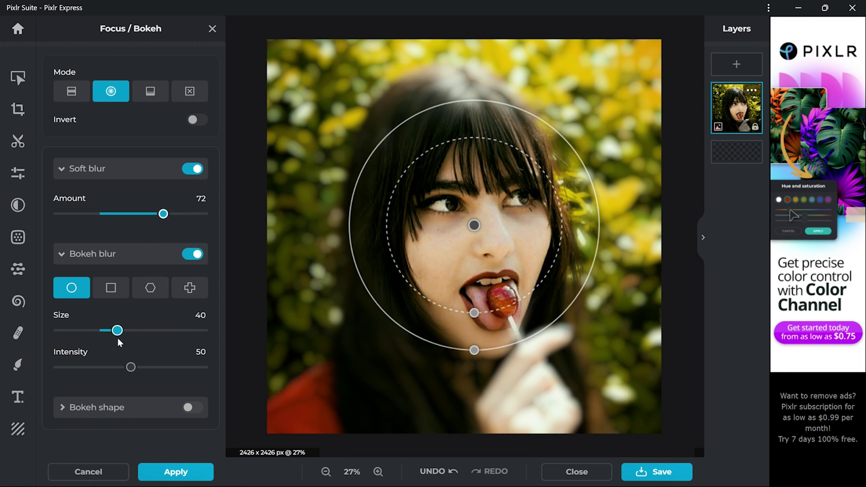
{"action": "left_click_drag", "start_coordinate": [142, 368], "coordinate": [145, 369]}
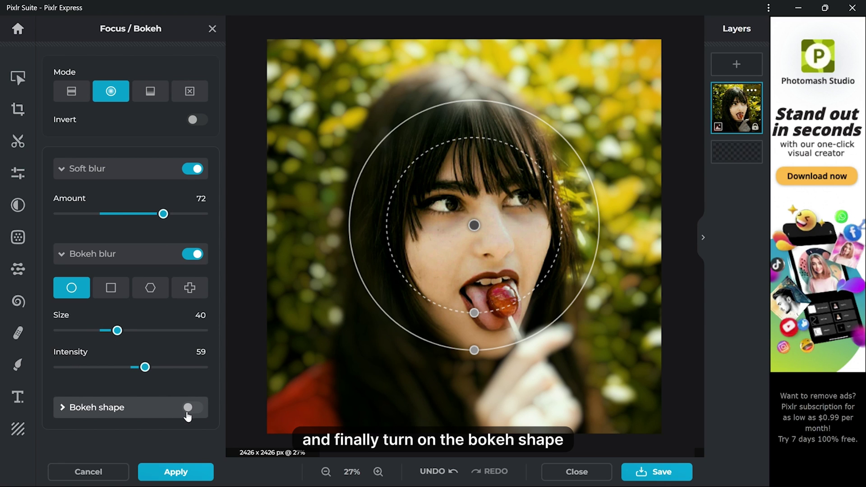
{"action": "left_click", "coordinate": [188, 411]}
{"action": "scroll", "coordinate": [163, 398], "scroll_direction": "down", "scroll_amount": 3}
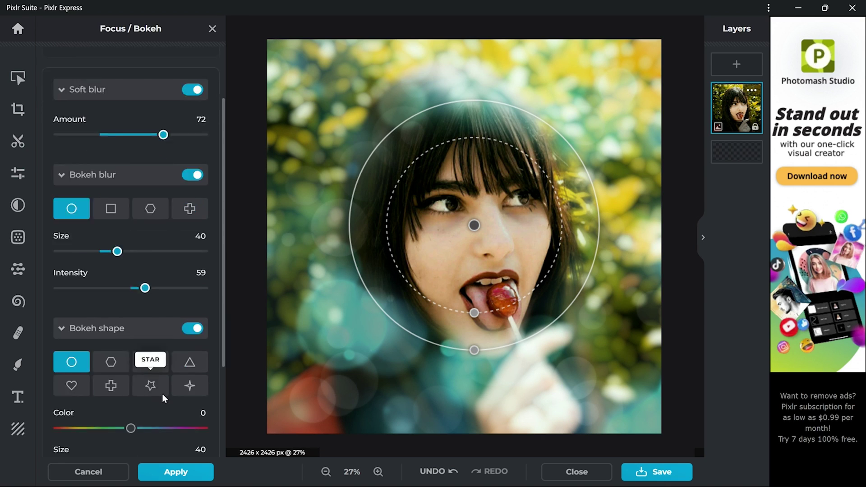
{"action": "scroll", "coordinate": [163, 397], "scroll_direction": "down", "scroll_amount": 3}
Recolour the bokeh lights warm, with larger, fewer circles and slightly higher intensity
{"action": "left_click_drag", "start_coordinate": [110, 291], "coordinate": [67, 290]}
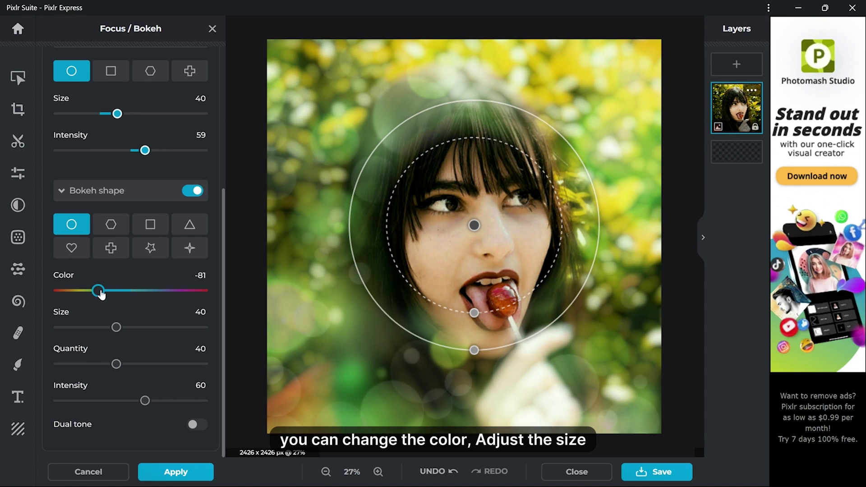
{"action": "left_click_drag", "start_coordinate": [86, 327], "coordinate": [113, 327]}
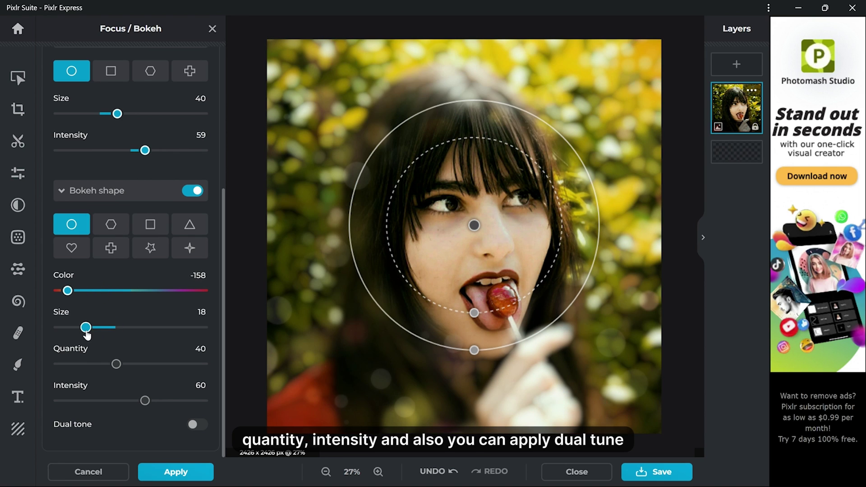
{"action": "left_click_drag", "start_coordinate": [116, 364], "coordinate": [86, 364]}
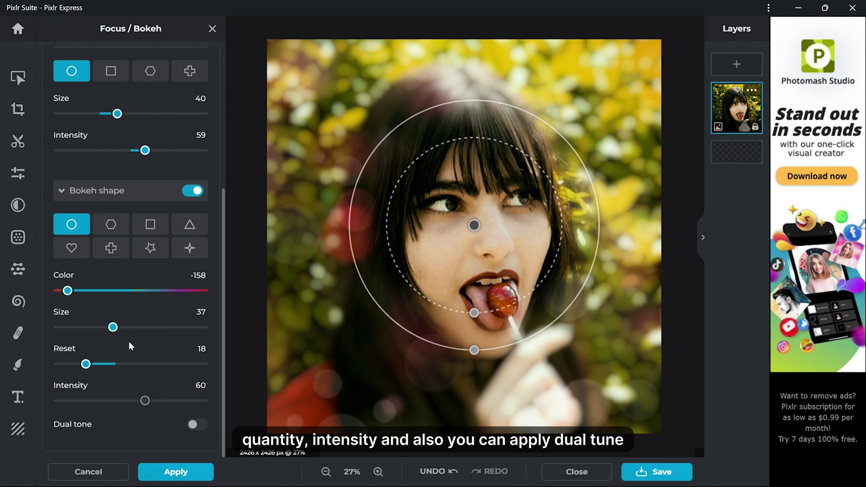
{"action": "left_click_drag", "start_coordinate": [112, 327], "coordinate": [131, 327]}
{"action": "mouse_move", "coordinate": [144, 401]}
{"action": "left_mouse_down"}
{"action": "mouse_move", "coordinate": [122, 401]}
{"action": "mouse_move", "coordinate": [150, 401]}
{"action": "left_mouse_up"}
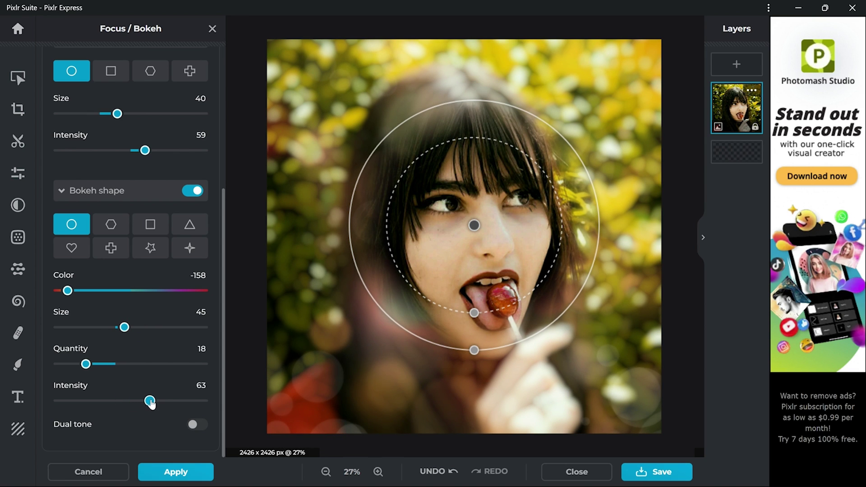
{"action": "left_click", "coordinate": [195, 426]}
{"action": "left_click", "coordinate": [197, 425]}
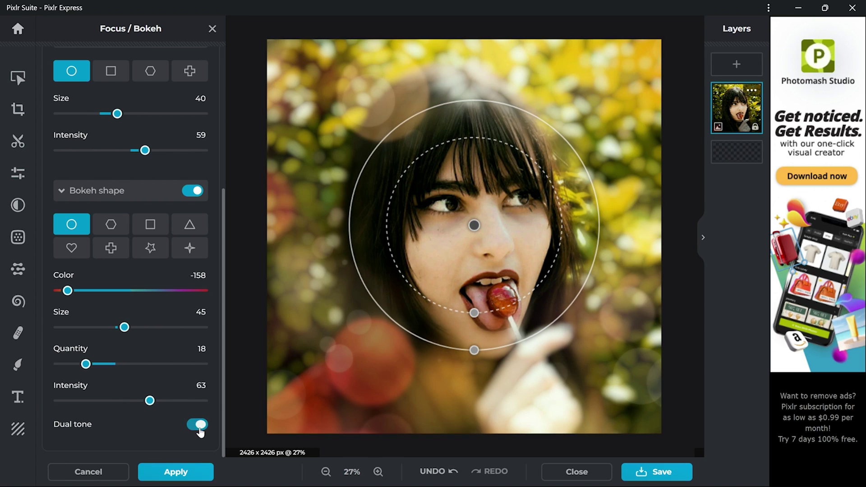
Apply the bokeh effect, then undo and redo it to compare
{"action": "left_click", "coordinate": [175, 471]}
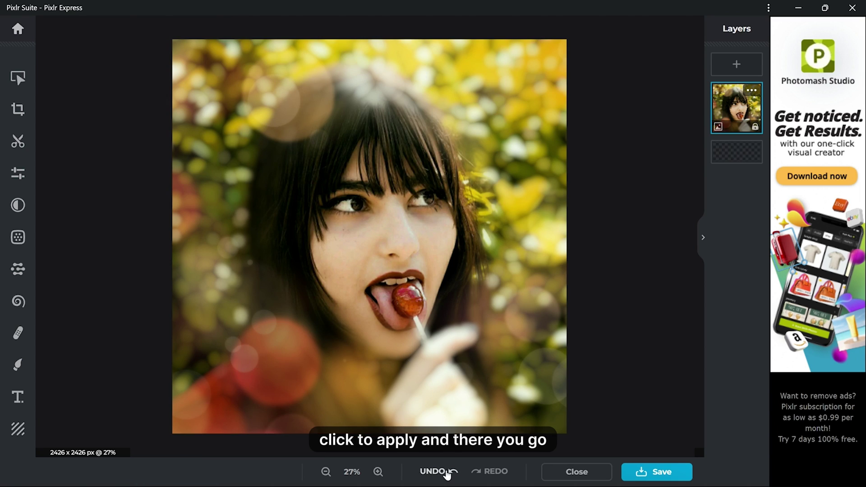
{"action": "left_click", "coordinate": [447, 472]}
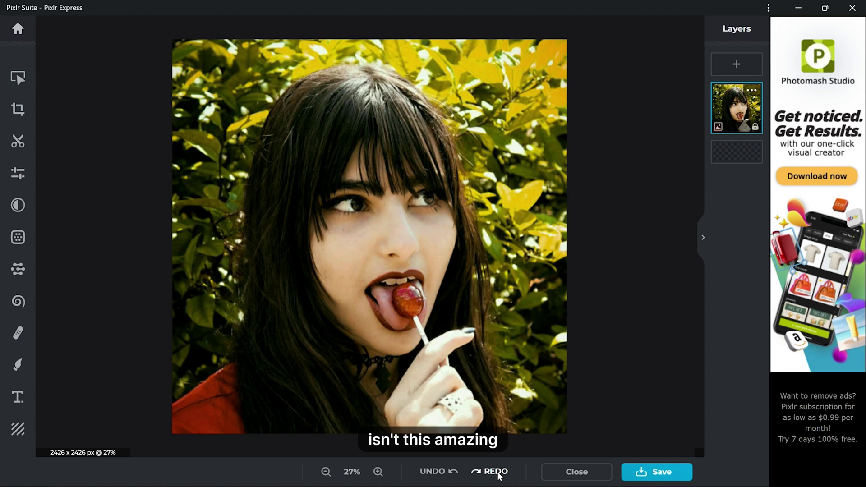
{"action": "left_click", "coordinate": [496, 471]}
Undo the bokeh and bring up Photoshop's Iris Blur on the lollipop photo
{"action": "left_click", "coordinate": [445, 472]}
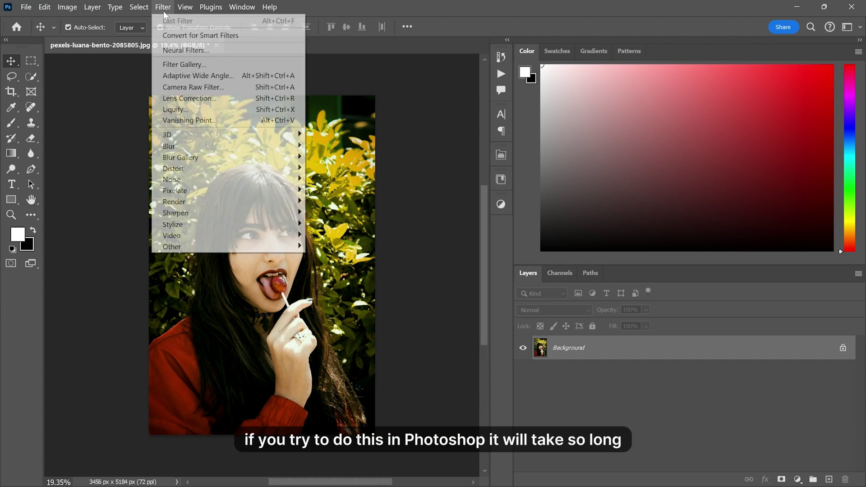
{"action": "left_click", "coordinate": [327, 163]}
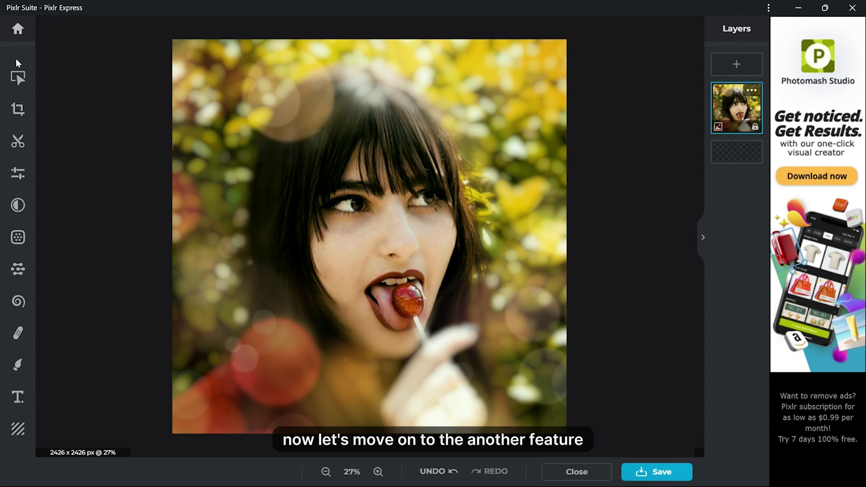
Open the pexels-cihan freckled portrait with pink branches as a new document
{"action": "left_click", "coordinate": [17, 28]}
{"action": "left_click", "coordinate": [186, 223]}
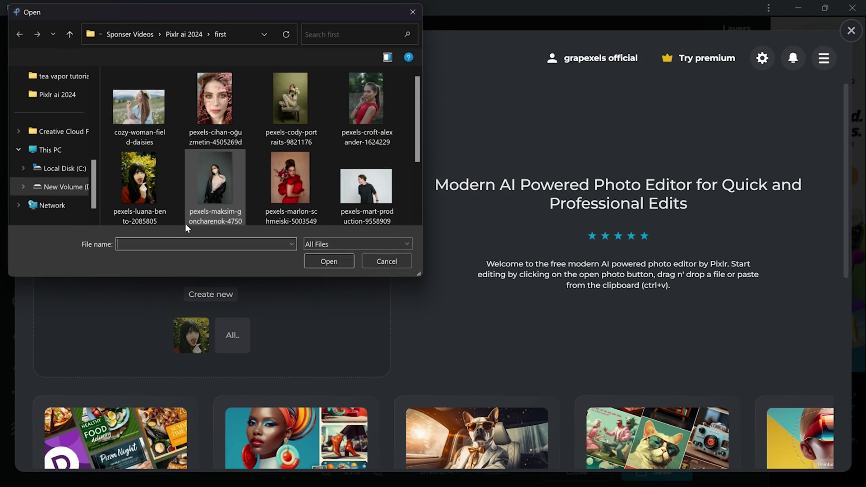
{"action": "left_click", "coordinate": [201, 100]}
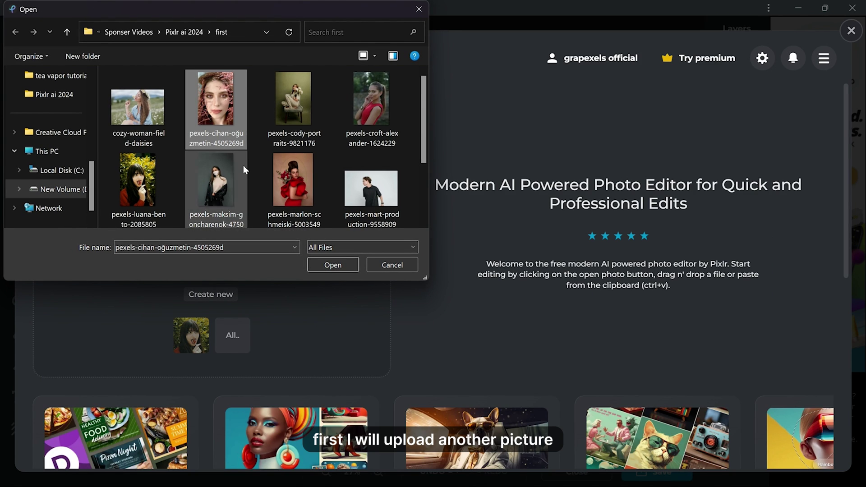
{"action": "left_click", "coordinate": [334, 265]}
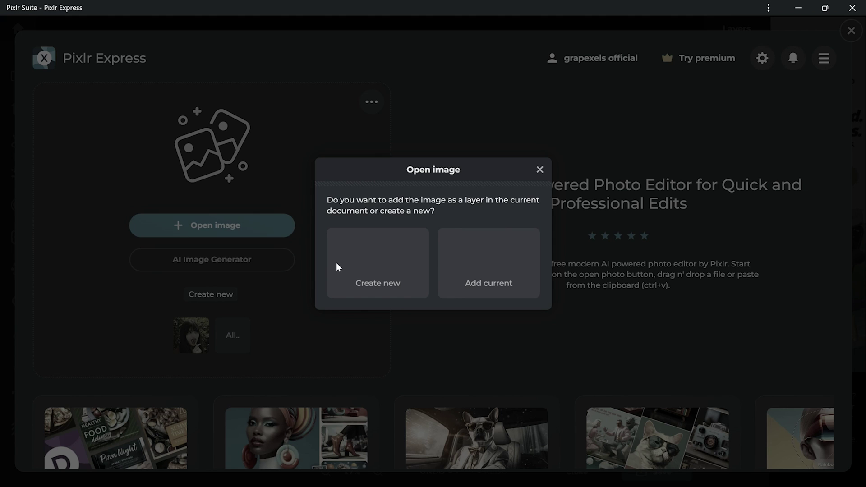
{"action": "left_click", "coordinate": [393, 267]}
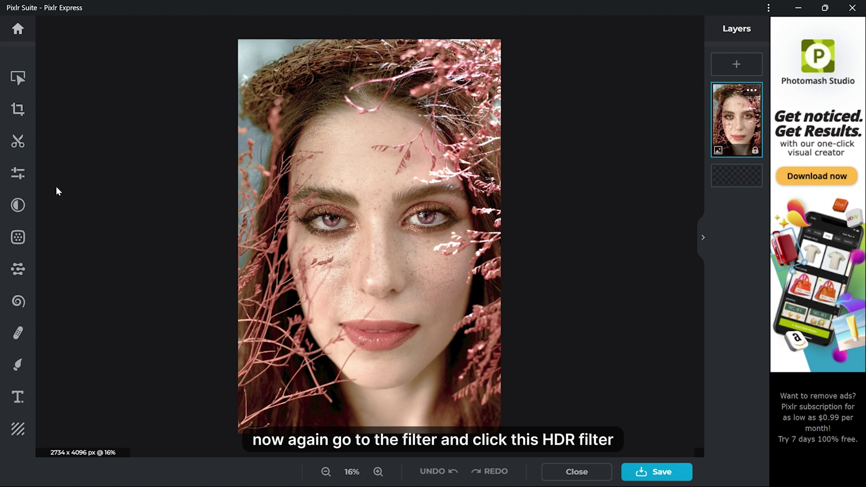
Apply HDR with Amount 97 and Contrast 59, comparing against the original
{"action": "left_click", "coordinate": [17, 237]}
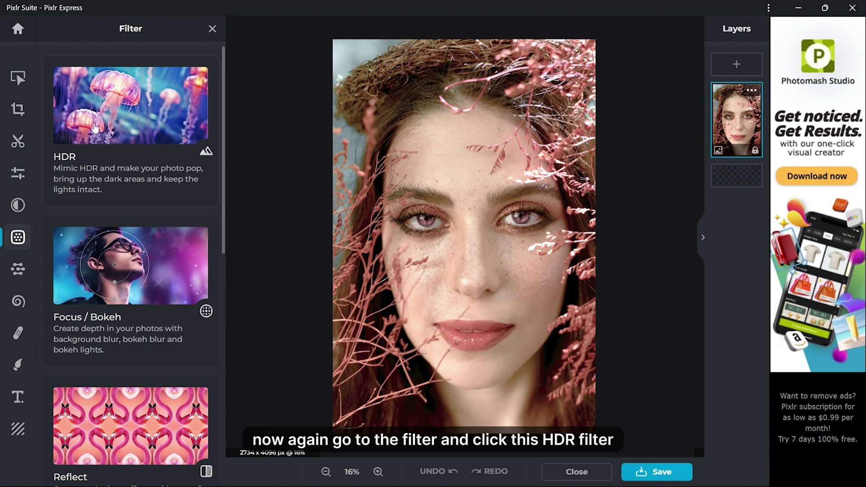
{"action": "left_click", "coordinate": [105, 131]}
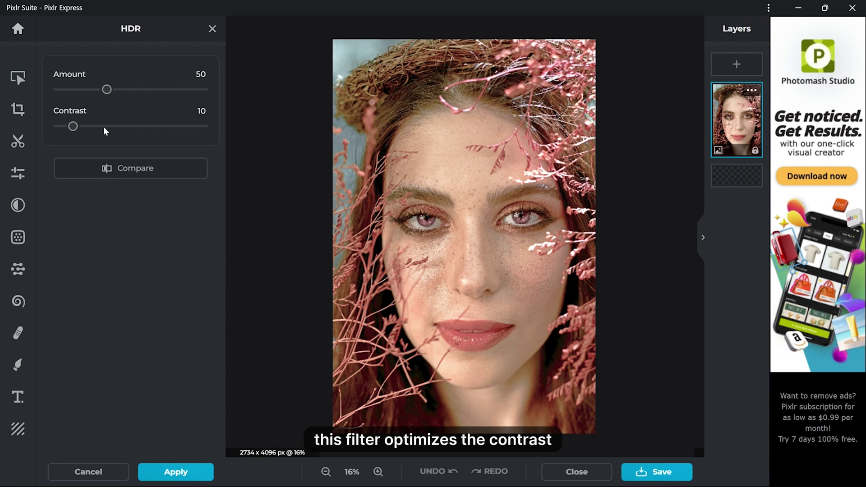
{"action": "scroll", "coordinate": [474, 242], "scroll_direction": "up", "scroll_amount": 1}
{"action": "scroll", "coordinate": [473, 242], "scroll_direction": "up", "scroll_amount": 2}
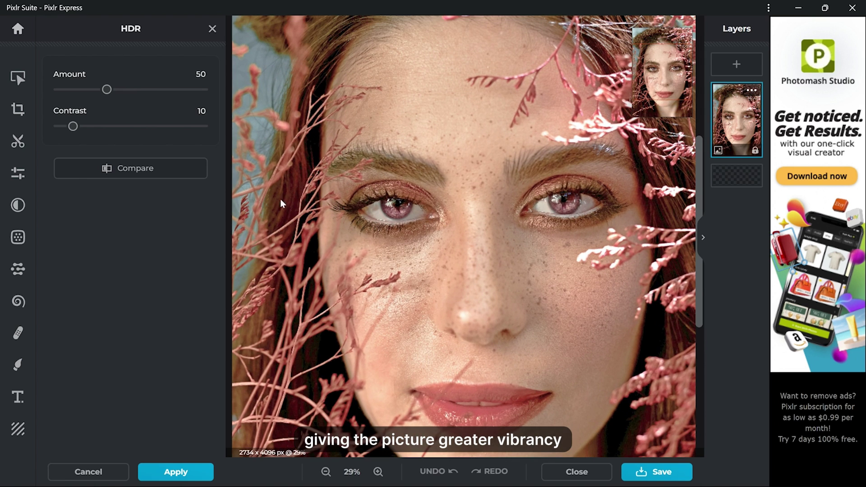
{"action": "left_click", "coordinate": [131, 176]}
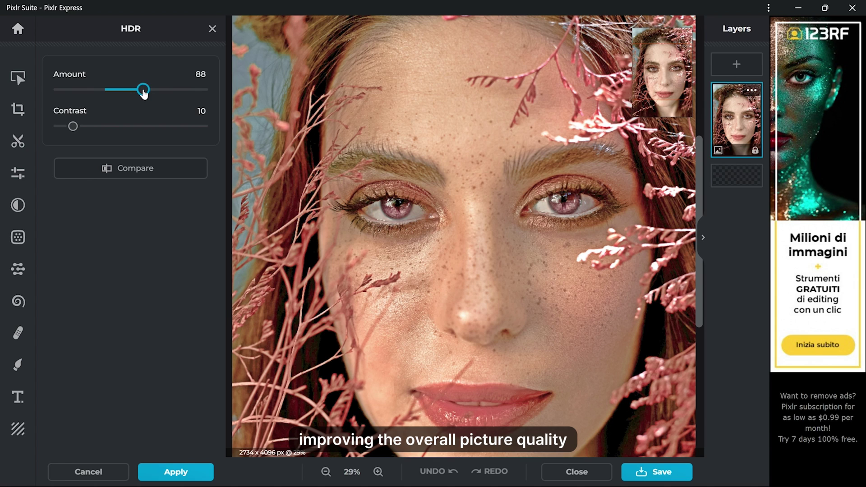
{"action": "left_click_drag", "start_coordinate": [97, 126], "coordinate": [123, 127]}
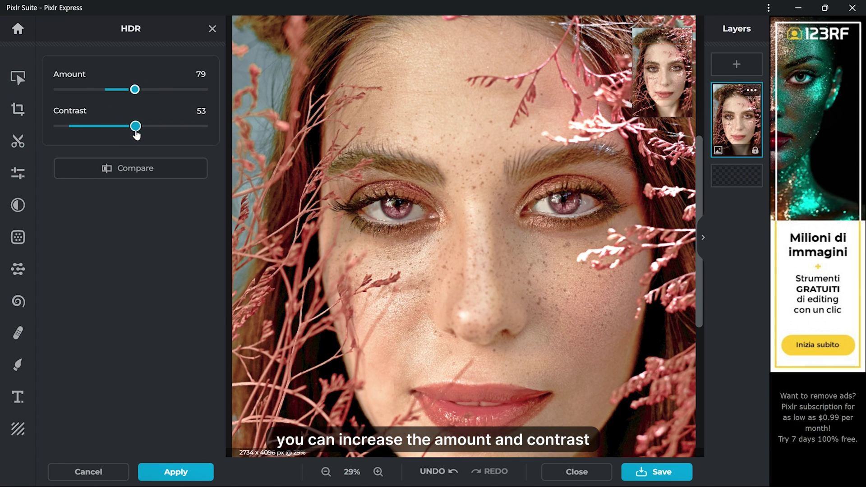
{"action": "left_click_drag", "start_coordinate": [160, 90], "coordinate": [152, 89]}
{"action": "left_click_drag", "start_coordinate": [135, 126], "coordinate": [140, 127]}
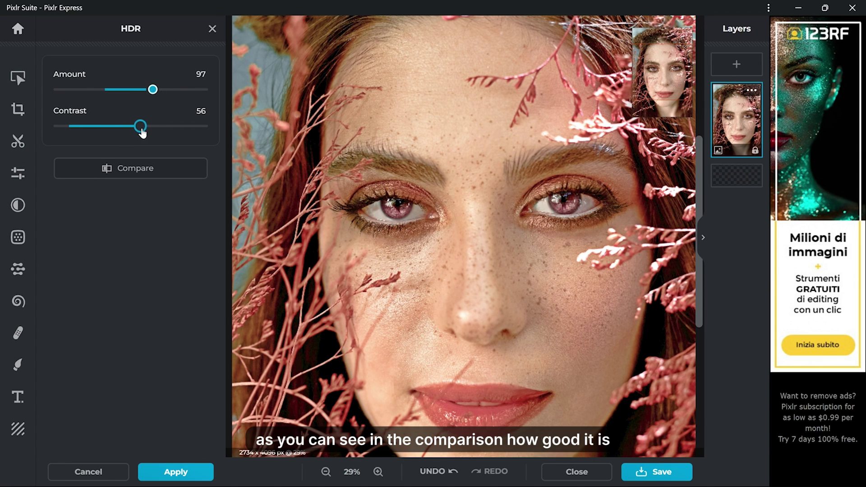
{"action": "left_click", "coordinate": [138, 176]}
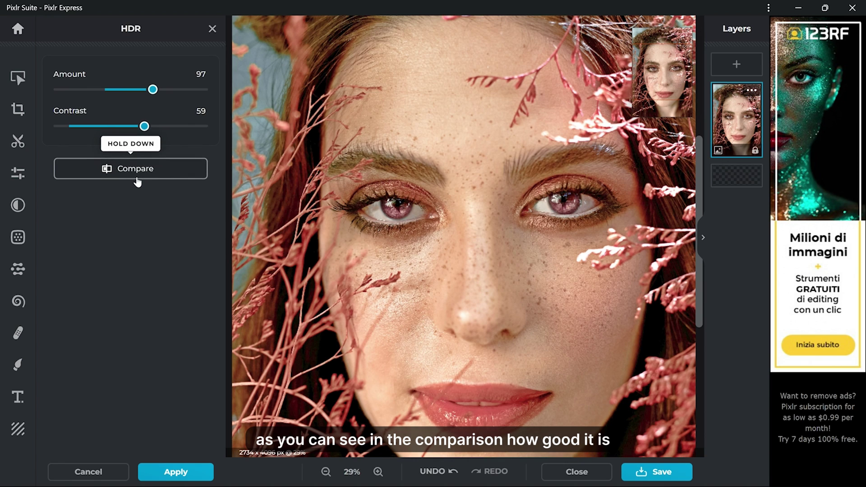
{"action": "left_click", "coordinate": [137, 181]}
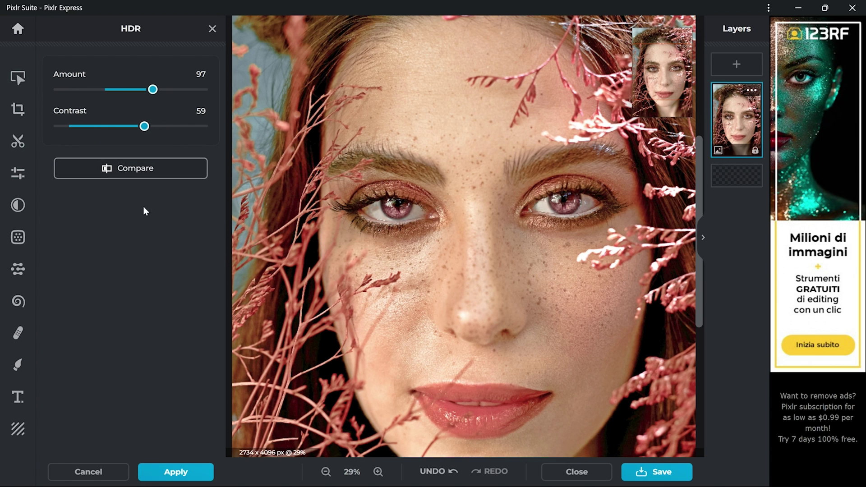
Commit the HDR, then open cozy-woman-field-daisies as a new document
{"action": "left_click", "coordinate": [186, 477]}
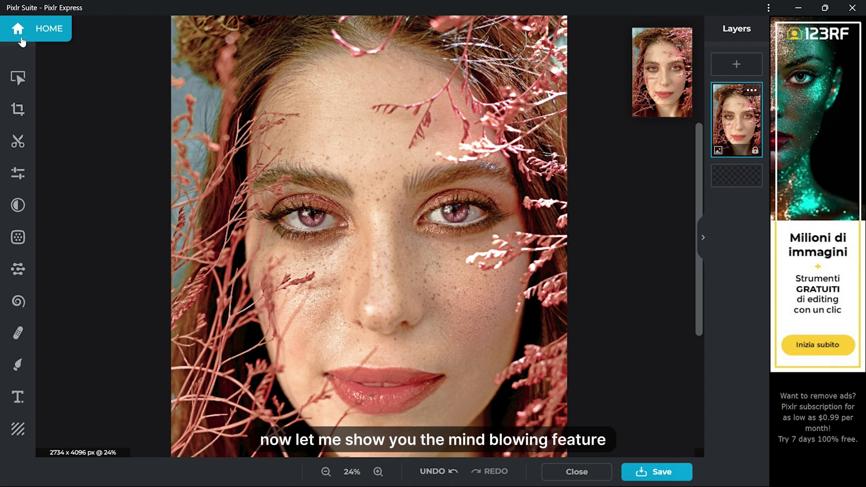
{"action": "left_click", "coordinate": [19, 29]}
{"action": "left_click", "coordinate": [206, 220]}
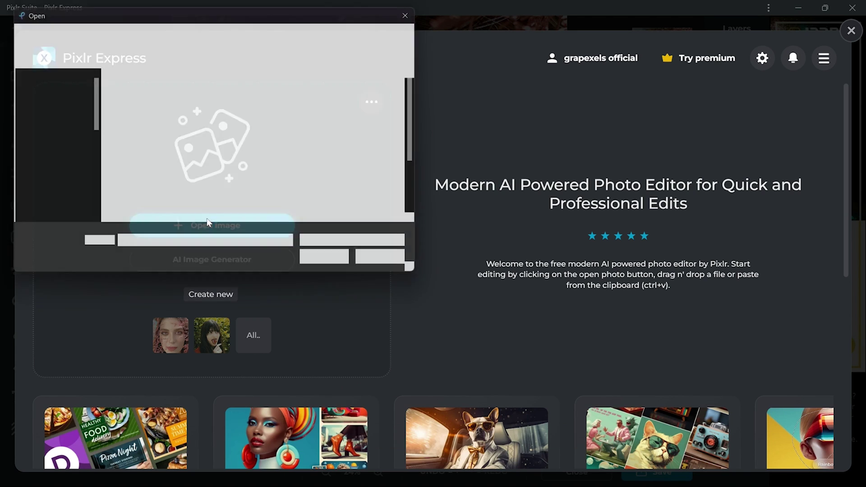
{"action": "left_click", "coordinate": [159, 107]}
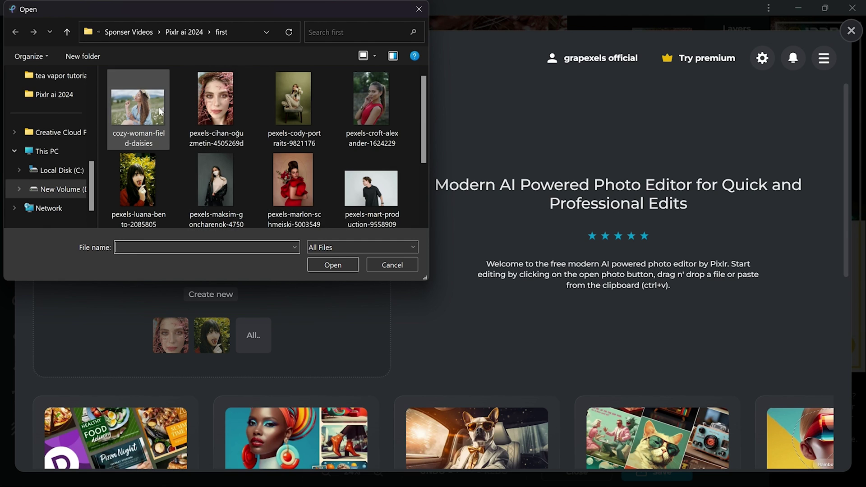
{"action": "left_click", "coordinate": [332, 264]}
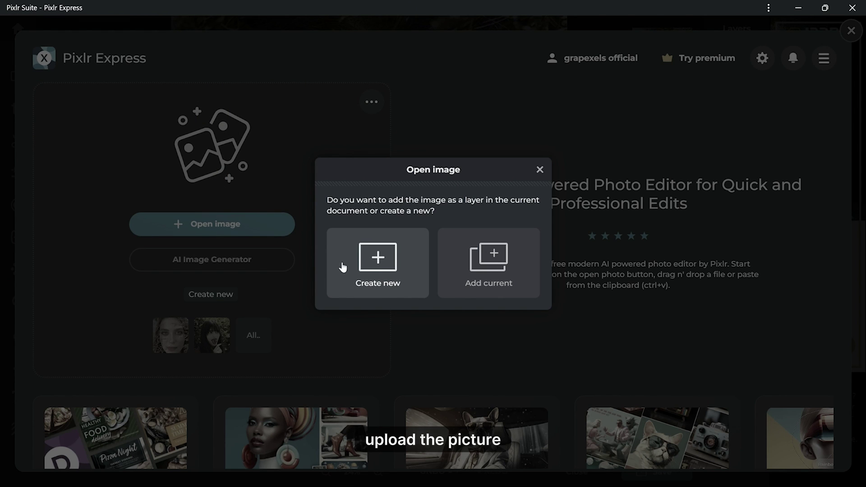
{"action": "left_click", "coordinate": [370, 269]}
Start the Dispersion filter on the daisy-field photo
{"action": "left_click", "coordinate": [19, 237]}
{"action": "scroll", "coordinate": [131, 239], "scroll_direction": "down", "scroll_amount": 3}
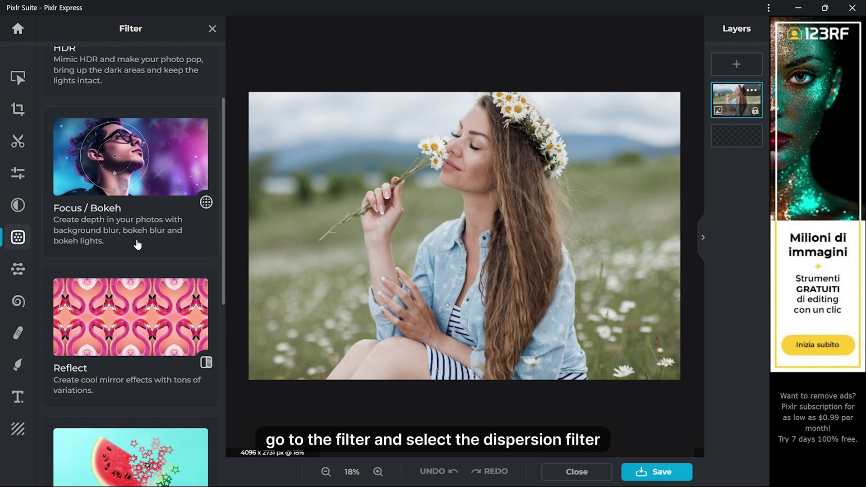
{"action": "scroll", "coordinate": [128, 238], "scroll_direction": "down", "scroll_amount": 5}
{"action": "left_click", "coordinate": [151, 235]}
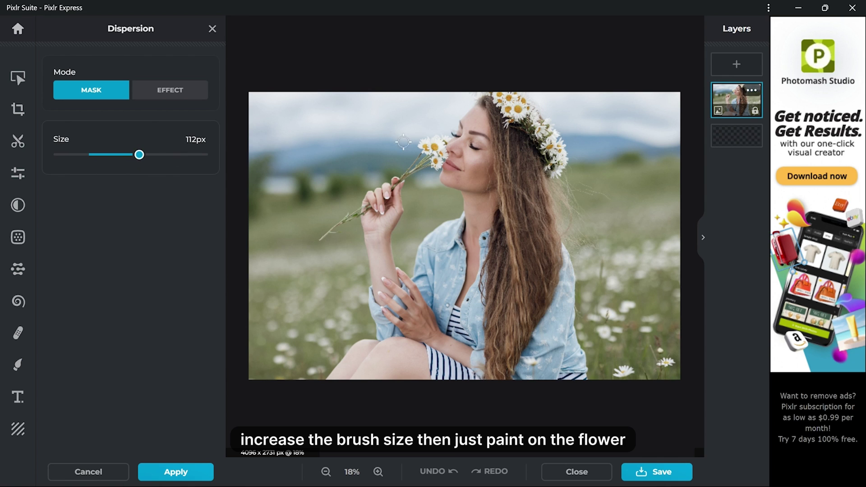
Mask the right edge of the flower crown with a 132px dispersion brush
{"action": "left_click_drag", "start_coordinate": [153, 156], "coordinate": [154, 157]}
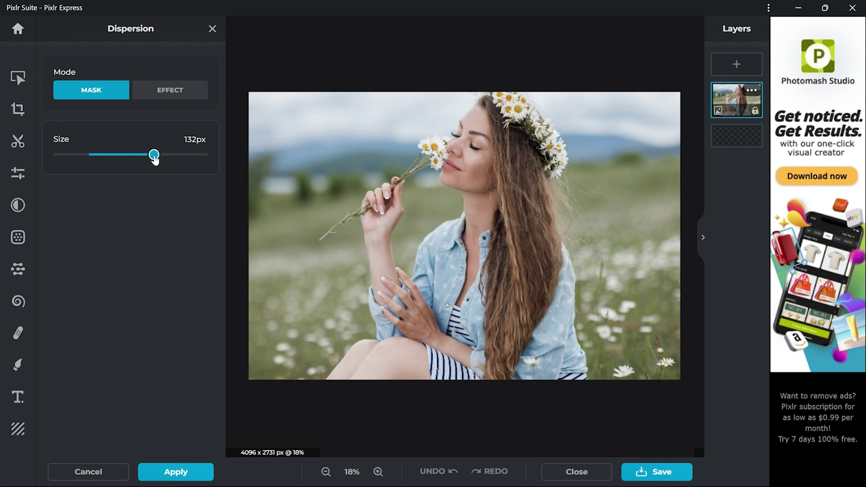
{"action": "scroll", "coordinate": [552, 121], "scroll_direction": "up", "scroll_amount": 3}
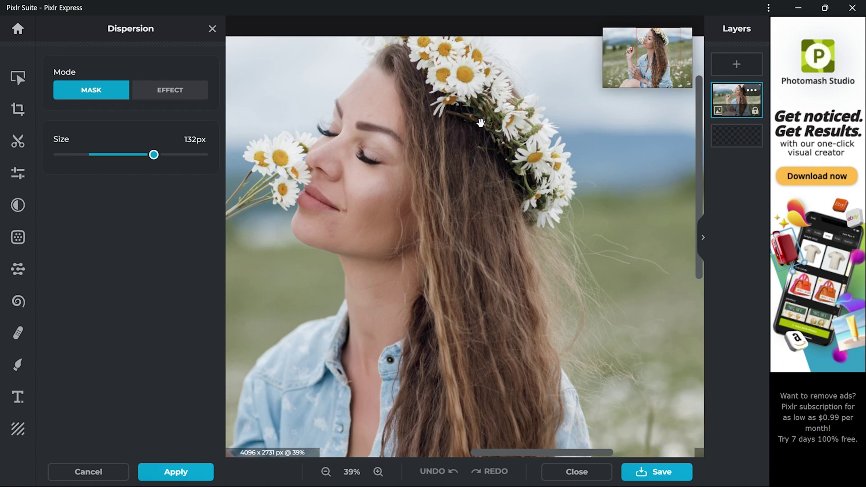
{"action": "scroll", "coordinate": [484, 105], "scroll_direction": "up", "scroll_amount": 1}
{"action": "mouse_move", "coordinate": [454, 92]}
{"action": "left_mouse_down"}
{"action": "mouse_move", "coordinate": [550, 227]}
{"action": "mouse_move", "coordinate": [555, 214]}
{"action": "left_mouse_up"}
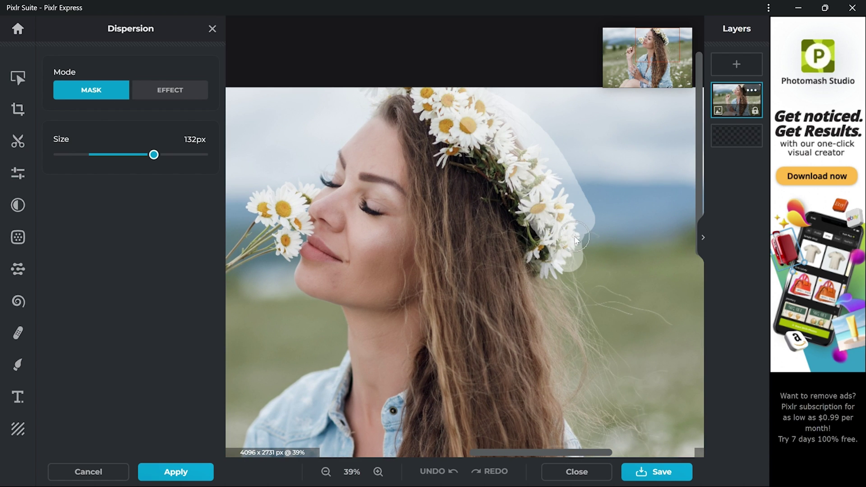
{"action": "scroll", "coordinate": [423, 193], "scroll_direction": "down", "scroll_amount": 5}
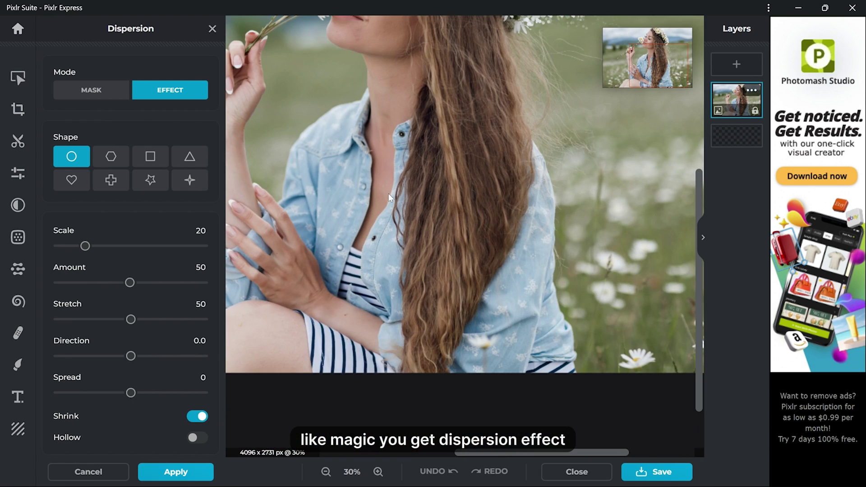
{"action": "scroll", "coordinate": [522, 149], "scroll_direction": "up", "scroll_amount": 2}
{"action": "scroll", "coordinate": [522, 149], "scroll_direction": "down", "scroll_amount": 1}
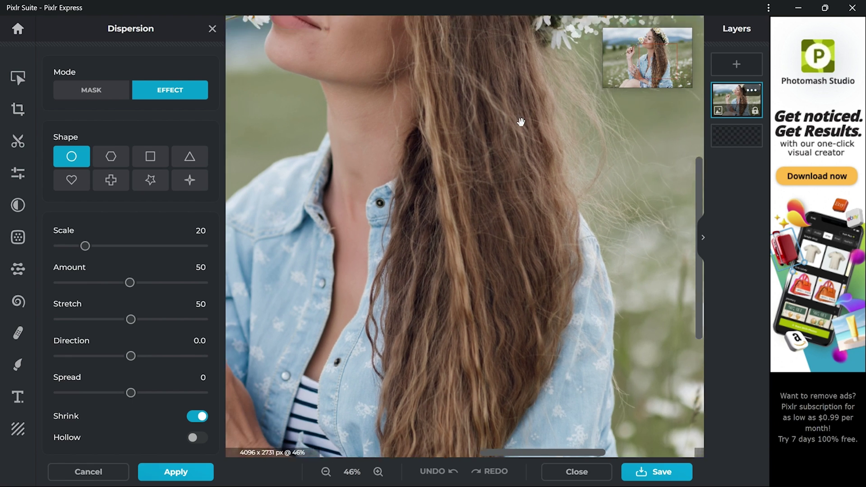
{"action": "left_click_drag", "start_coordinate": [518, 126], "coordinate": [491, 231]}
Set star particles with scale 24, amount 69, stretch 74, spread 42; apply, then undo
{"action": "left_click", "coordinate": [141, 181]}
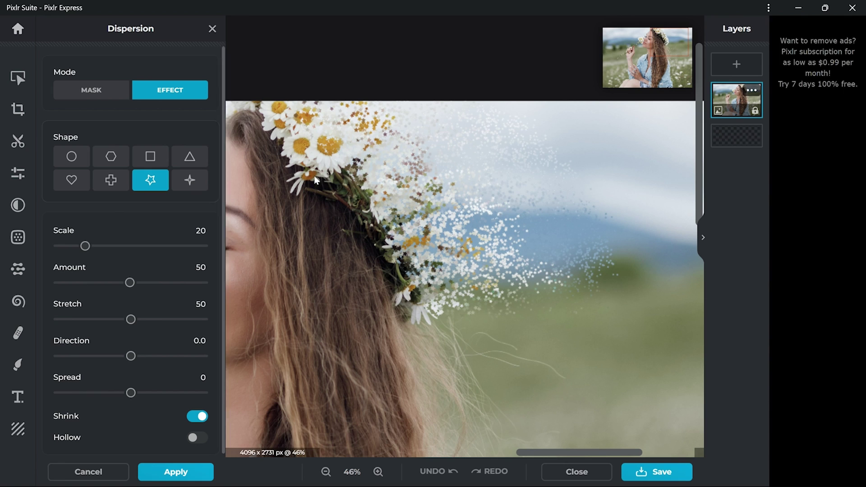
{"action": "left_click_drag", "start_coordinate": [85, 246], "coordinate": [81, 245]}
{"action": "left_click_drag", "start_coordinate": [130, 282], "coordinate": [158, 282]}
{"action": "left_click_drag", "start_coordinate": [81, 246], "coordinate": [91, 246]}
{"action": "left_click_drag", "start_coordinate": [131, 319], "coordinate": [167, 321]}
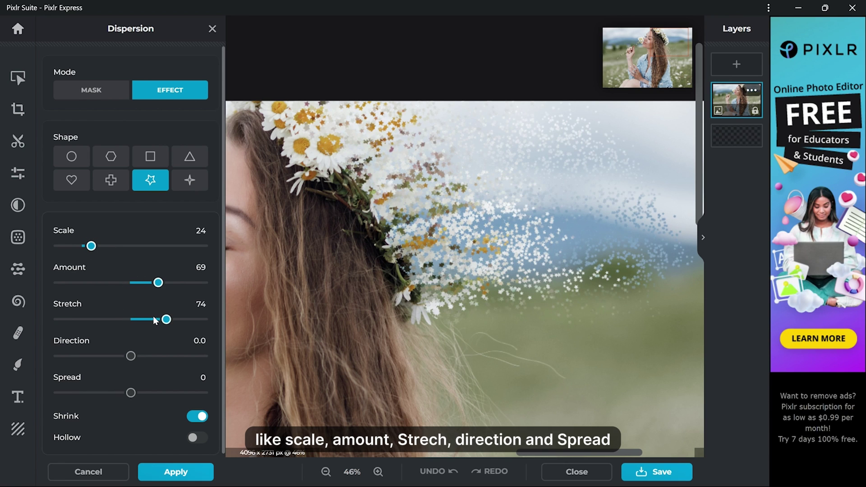
{"action": "left_click_drag", "start_coordinate": [131, 352], "coordinate": [128, 352]}
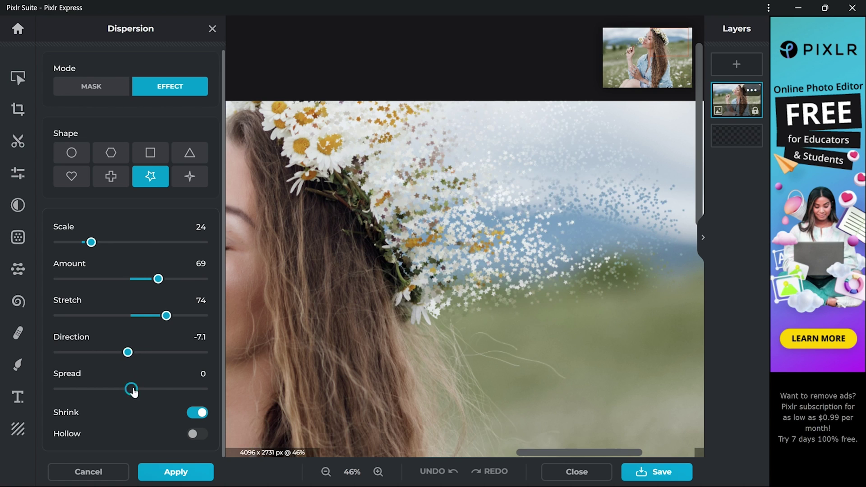
{"action": "left_click_drag", "start_coordinate": [132, 388], "coordinate": [162, 389]}
{"action": "scroll", "coordinate": [164, 207], "scroll_direction": "up", "scroll_amount": 1}
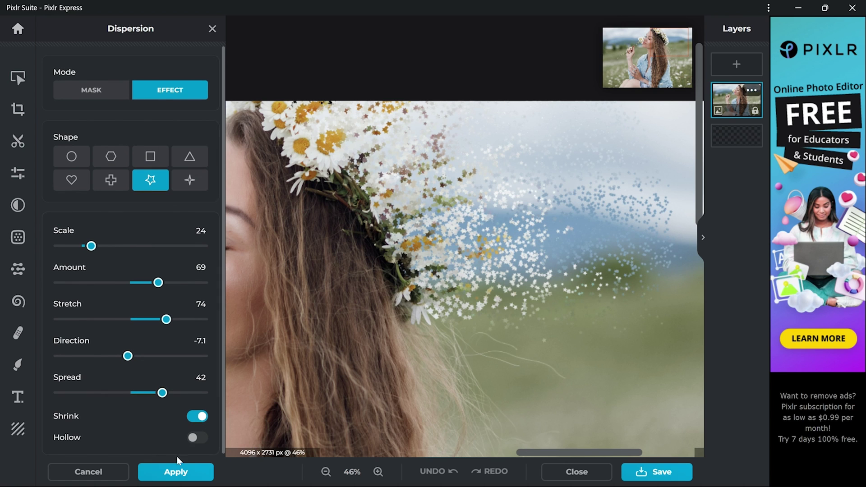
{"action": "left_click", "coordinate": [177, 469]}
{"action": "left_click", "coordinate": [439, 471]}
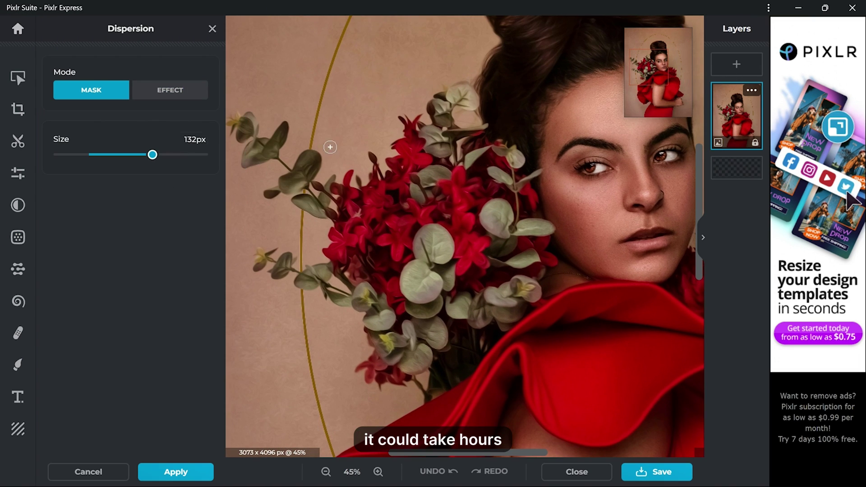
Mask the red bouquet, aim dispersion upper-left with spread 82 and larger particles
{"action": "mouse_move", "coordinate": [405, 130]}
{"action": "left_mouse_down"}
{"action": "mouse_move", "coordinate": [343, 217]}
{"action": "mouse_move", "coordinate": [386, 171]}
{"action": "left_mouse_up"}
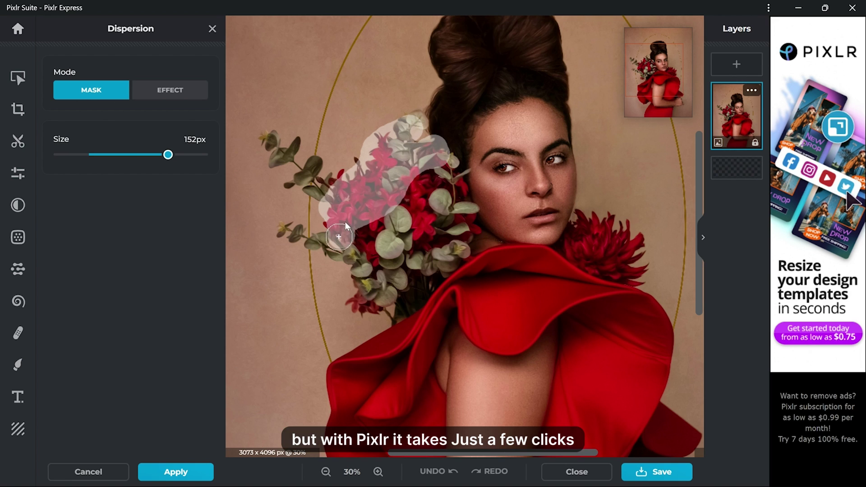
{"action": "left_click_drag", "start_coordinate": [100, 356], "coordinate": [73, 356]}
{"action": "left_click_drag", "start_coordinate": [163, 392], "coordinate": [191, 392]}
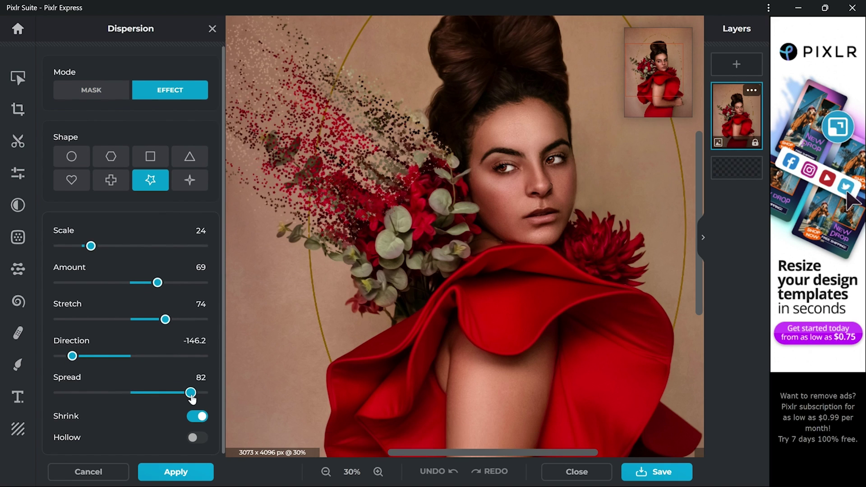
{"action": "left_click_drag", "start_coordinate": [72, 356], "coordinate": [85, 355]}
{"action": "left_click_drag", "start_coordinate": [91, 245], "coordinate": [103, 246]}
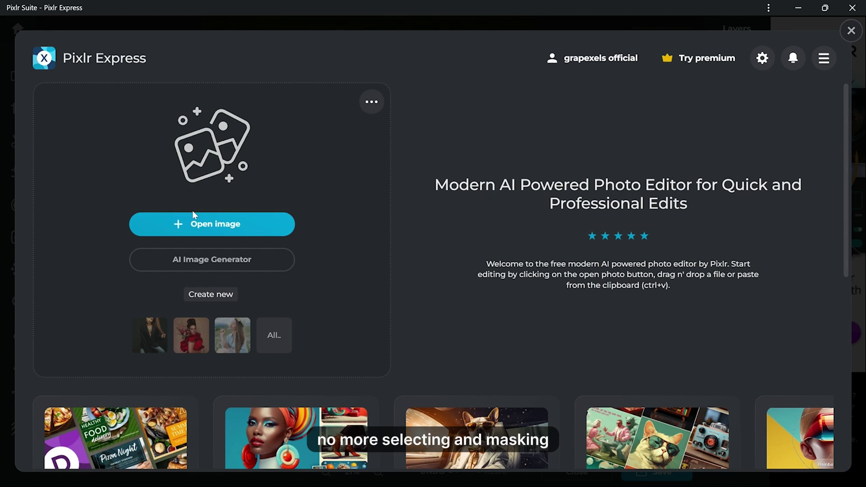
Open the curly-haired man in a black T-shirt as a new document
{"action": "left_click", "coordinate": [194, 215]}
{"action": "scroll", "coordinate": [216, 198], "scroll_direction": "down", "scroll_amount": 2}
{"action": "double_click", "coordinate": [369, 95]}
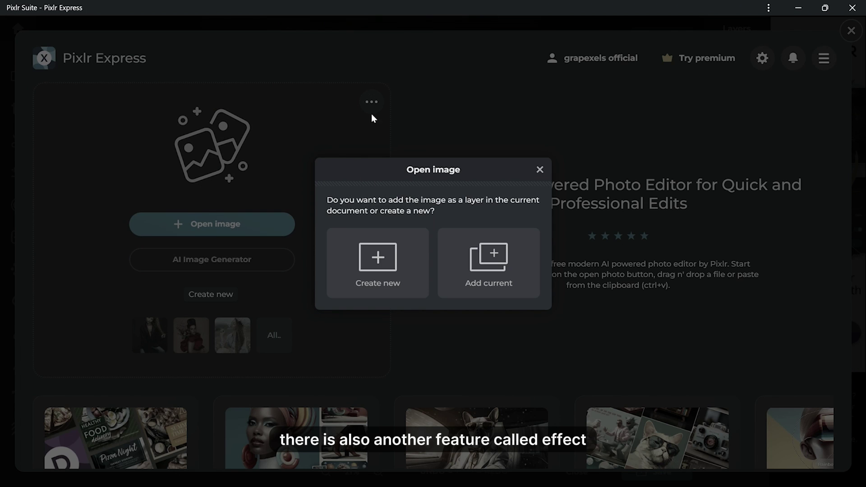
{"action": "left_click", "coordinate": [380, 254]}
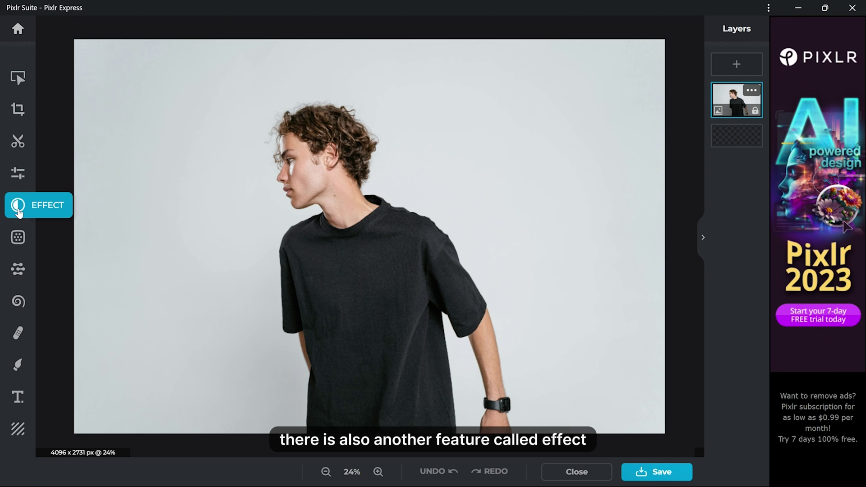
Choose the Ragwarm preset from the Retro effect category
{"action": "left_click", "coordinate": [18, 206]}
{"action": "scroll", "coordinate": [138, 193], "scroll_direction": "down", "scroll_amount": 5}
{"action": "scroll", "coordinate": [139, 224], "scroll_direction": "down", "scroll_amount": 5}
{"action": "scroll", "coordinate": [149, 158], "scroll_direction": "up", "scroll_amount": 10}
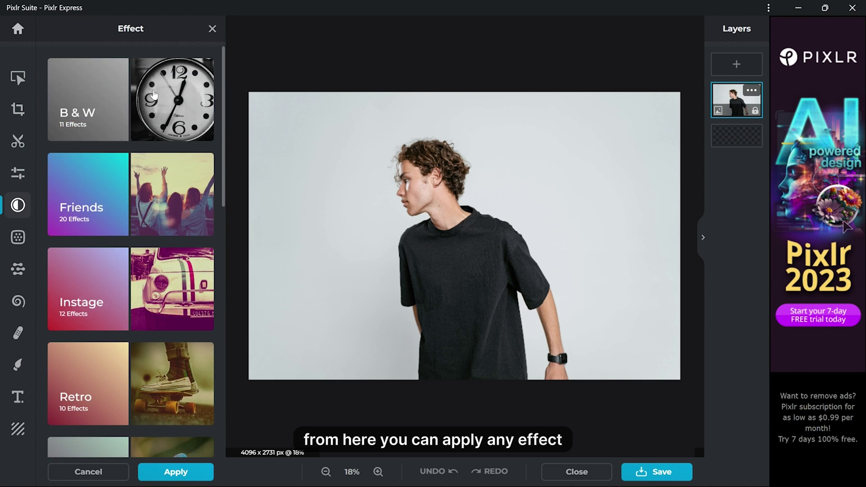
{"action": "scroll", "coordinate": [151, 203], "scroll_direction": "down", "scroll_amount": 5}
{"action": "scroll", "coordinate": [151, 203], "scroll_direction": "up", "scroll_amount": 3}
{"action": "left_click", "coordinate": [156, 167]}
{"action": "scroll", "coordinate": [133, 224], "scroll_direction": "down", "scroll_amount": 5}
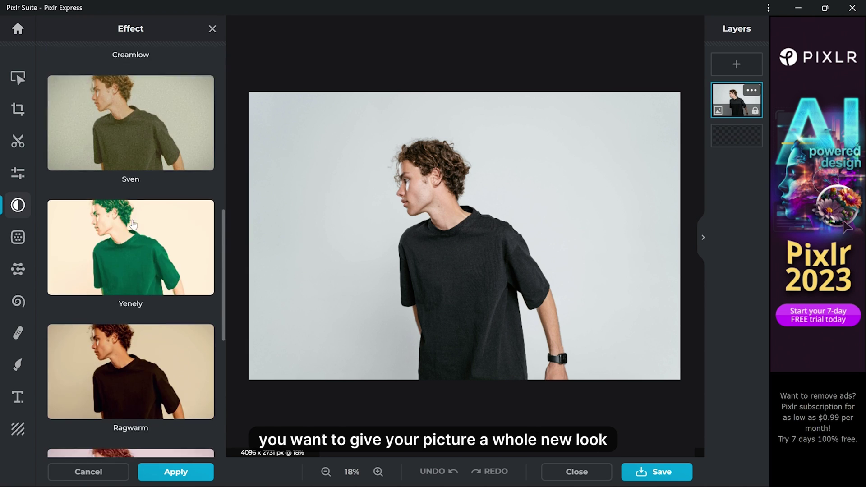
{"action": "scroll", "coordinate": [133, 224], "scroll_direction": "down", "scroll_amount": 4}
{"action": "left_click", "coordinate": [131, 190]}
{"action": "scroll", "coordinate": [231, 233], "scroll_direction": "up", "scroll_amount": 2}
{"action": "scroll", "coordinate": [232, 233], "scroll_direction": "up", "scroll_amount": 3}
{"action": "scroll", "coordinate": [169, 406], "scroll_direction": "down", "scroll_amount": 2}
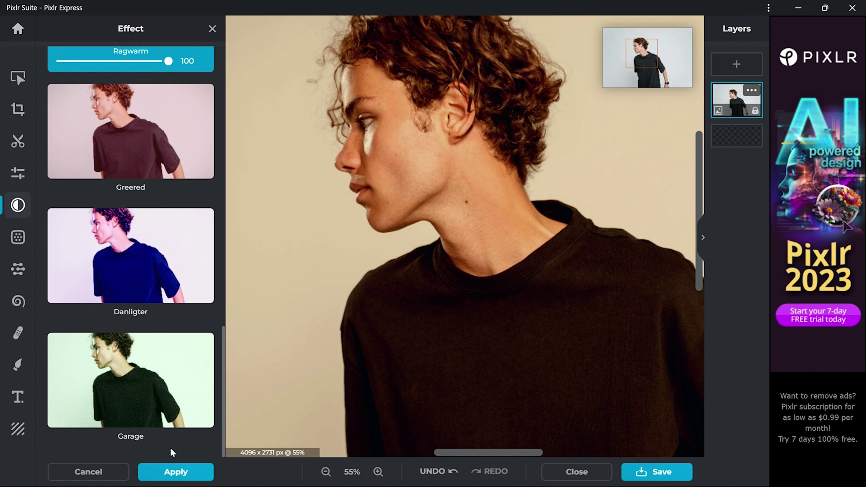
Apply Ragwarm, then undo and redo it to compare before and after
{"action": "left_click", "coordinate": [173, 472]}
{"action": "left_click", "coordinate": [448, 471]}
{"action": "left_click", "coordinate": [481, 472]}
{"action": "scroll", "coordinate": [407, 286], "scroll_direction": "down", "scroll_amount": 3}
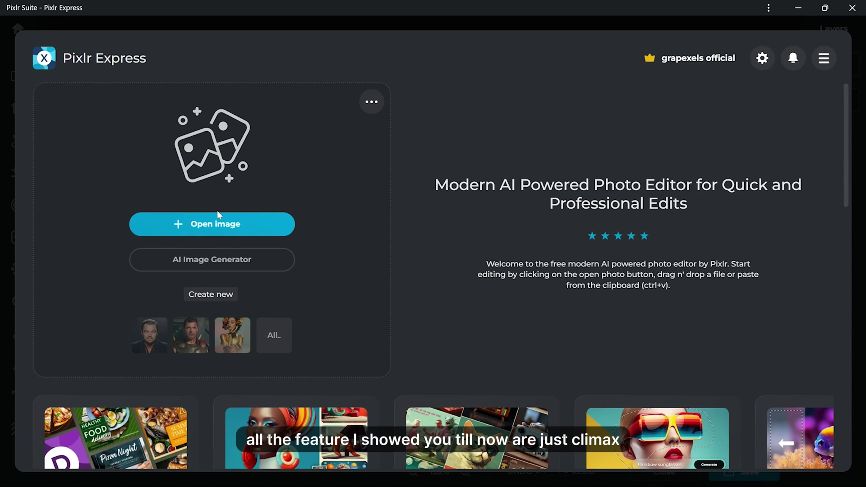
Open the man's portrait photo and start the Face swap AI tool
{"action": "left_click", "coordinate": [215, 220]}
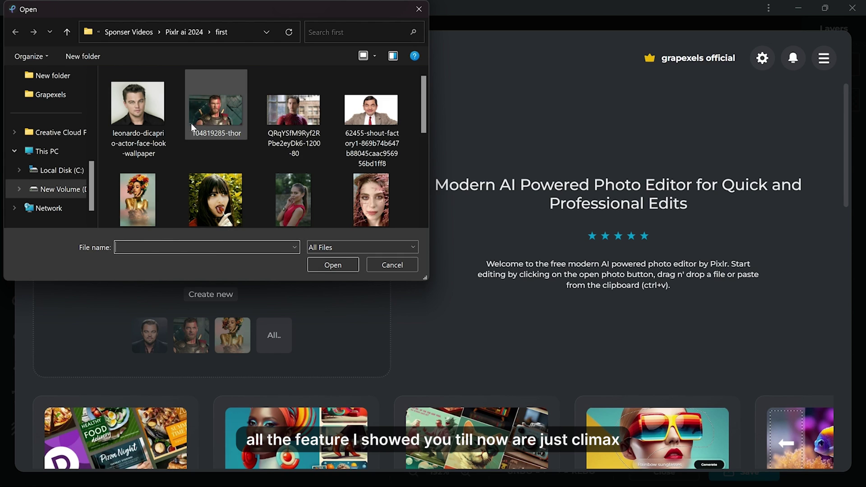
{"action": "double_click", "coordinate": [145, 115]}
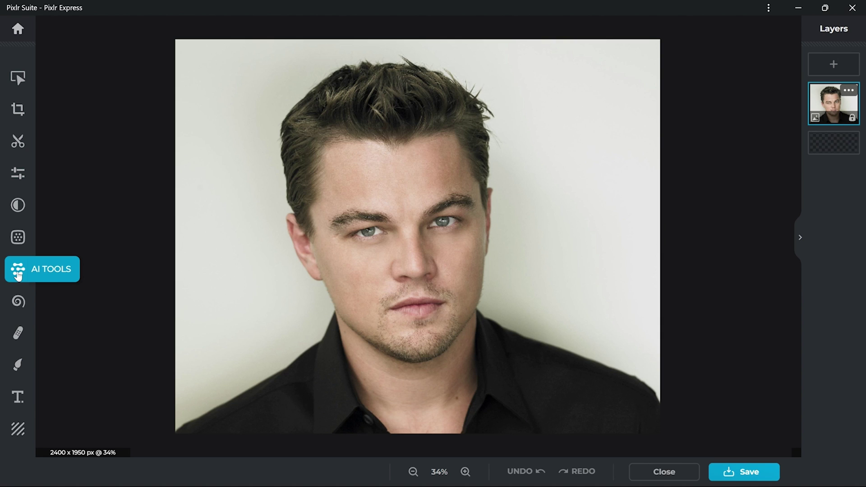
{"action": "left_click", "coordinate": [18, 271]}
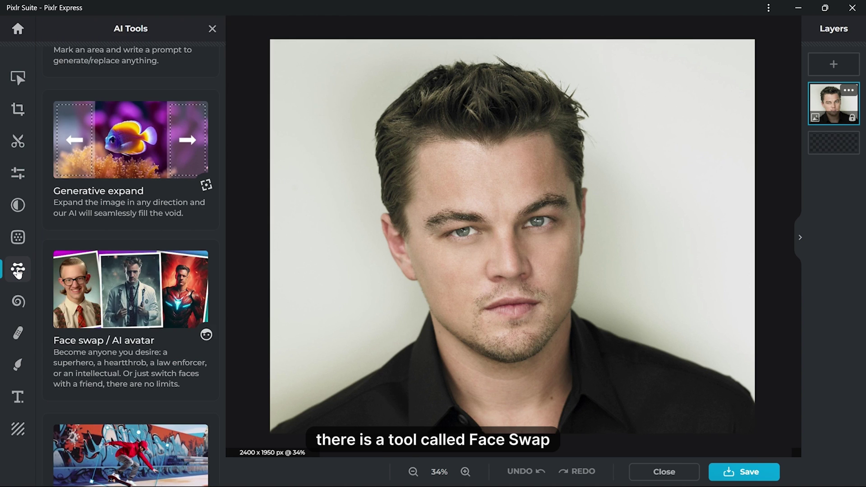
{"action": "scroll", "coordinate": [116, 197], "scroll_direction": "down", "scroll_amount": 3}
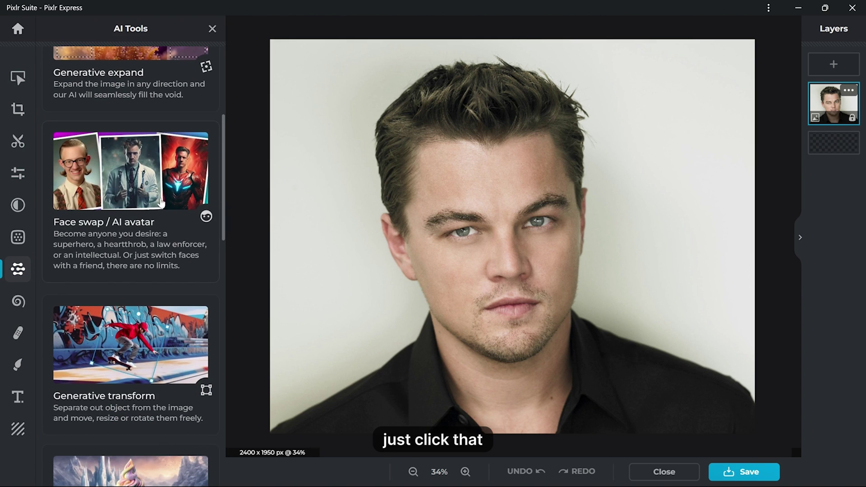
{"action": "left_click", "coordinate": [123, 189]}
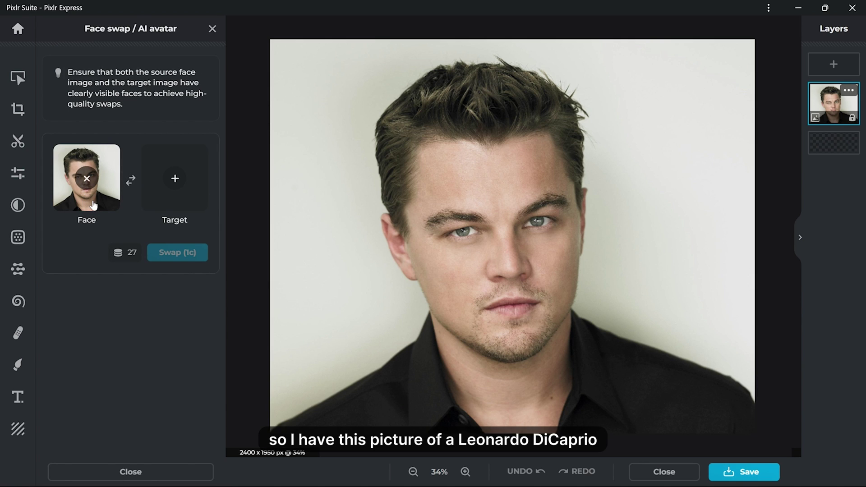
Load the Spider-Man picture as the Face swap target and review the swapped result
{"action": "left_click", "coordinate": [177, 179]}
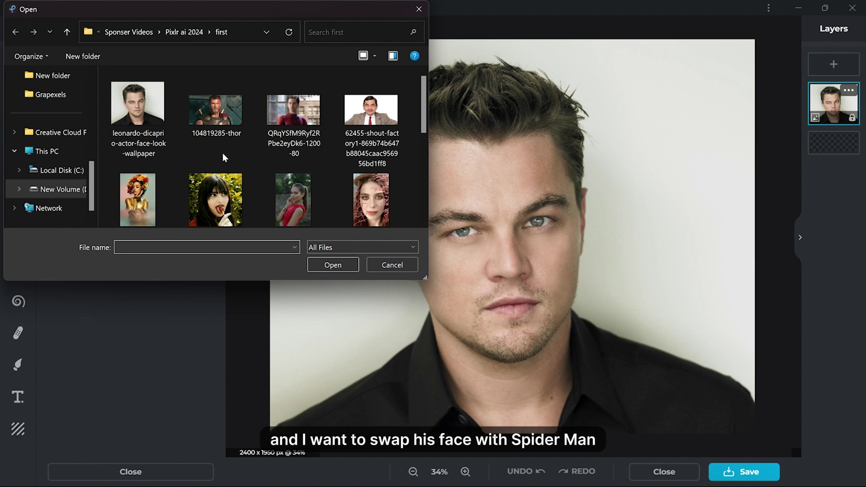
{"action": "left_click", "coordinate": [293, 110]}
{"action": "left_click", "coordinate": [333, 265]}
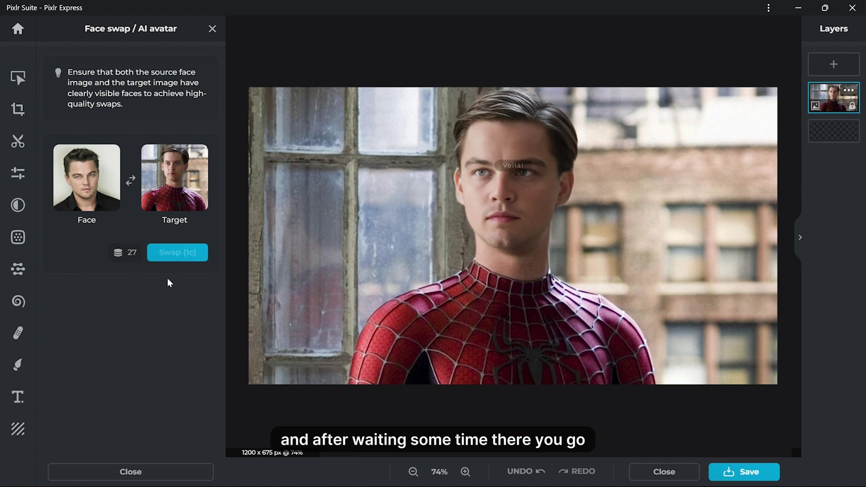
{"action": "scroll", "coordinate": [491, 178], "scroll_direction": "up", "scroll_amount": 2}
{"action": "scroll", "coordinate": [491, 178], "scroll_direction": "up", "scroll_amount": 3}
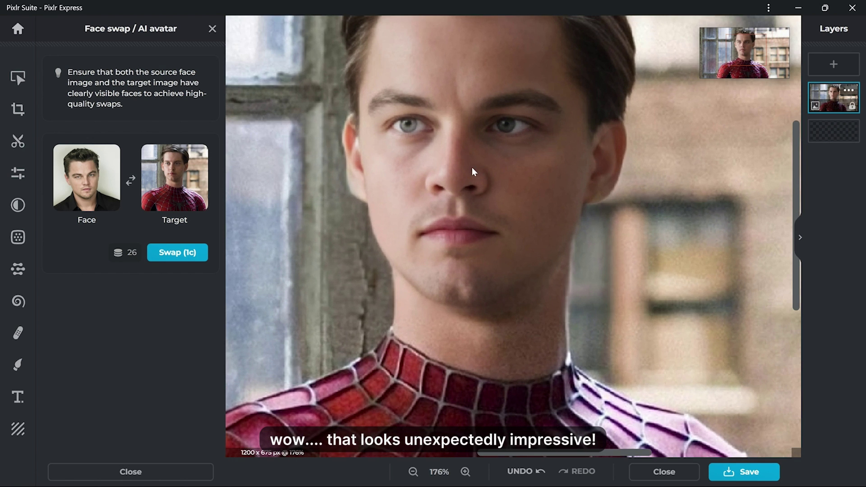
{"action": "scroll", "coordinate": [521, 183], "scroll_direction": "down", "scroll_amount": 3}
{"action": "scroll", "coordinate": [543, 182], "scroll_direction": "down", "scroll_amount": 1}
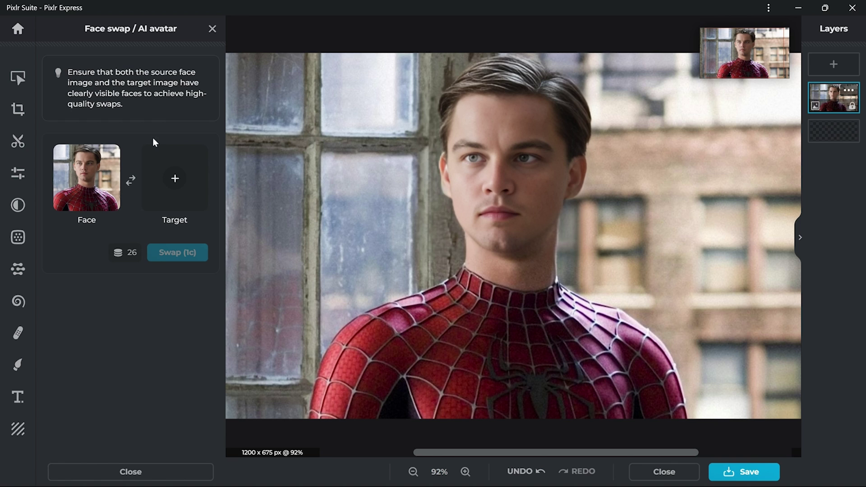
Swap the suited Mr Bean face onto the Thor image
{"action": "left_click", "coordinate": [87, 179]}
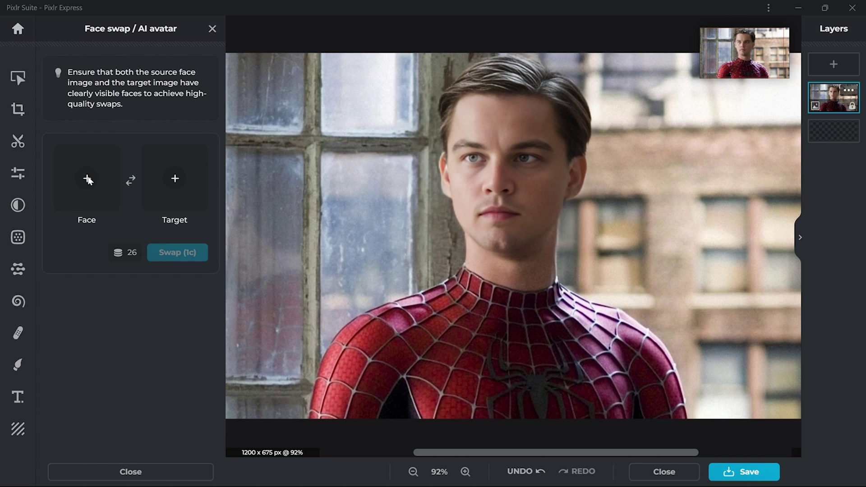
{"action": "left_click", "coordinate": [87, 179]}
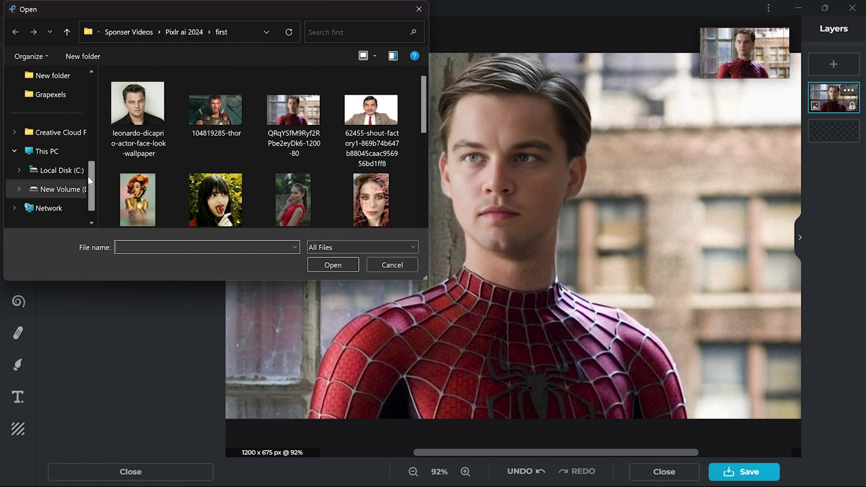
{"action": "double_click", "coordinate": [387, 131]}
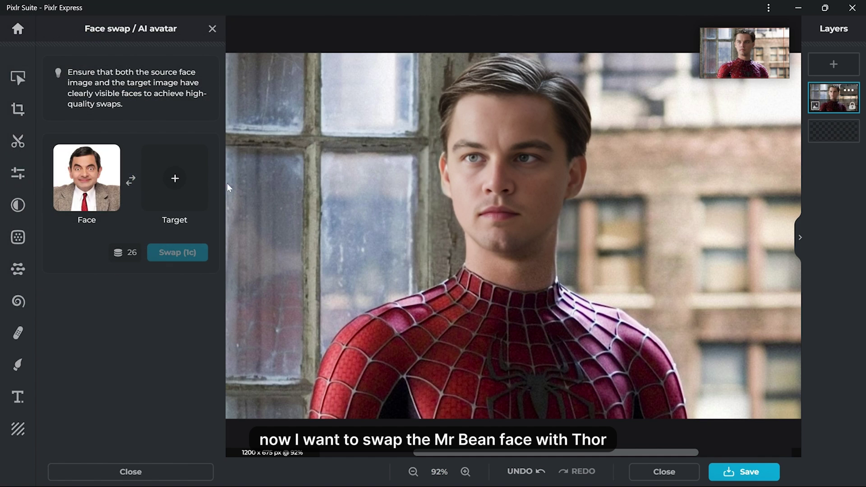
{"action": "left_click", "coordinate": [178, 180]}
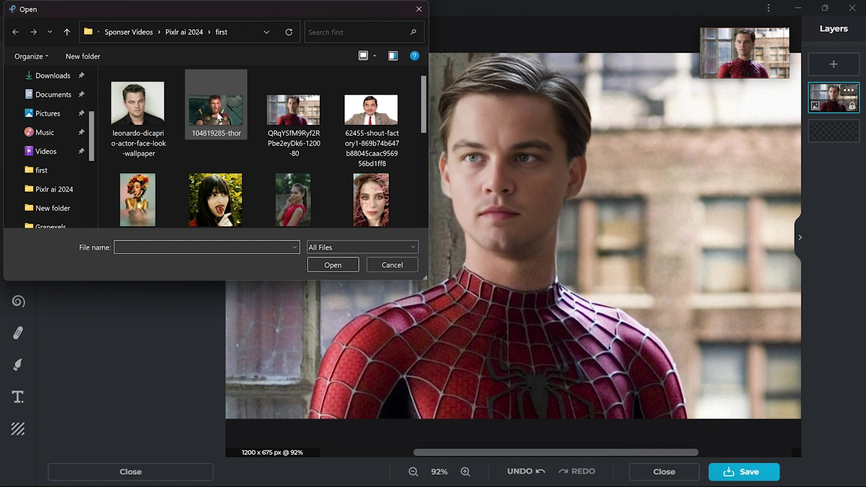
{"action": "left_click", "coordinate": [218, 116]}
{"action": "double_click", "coordinate": [217, 116]}
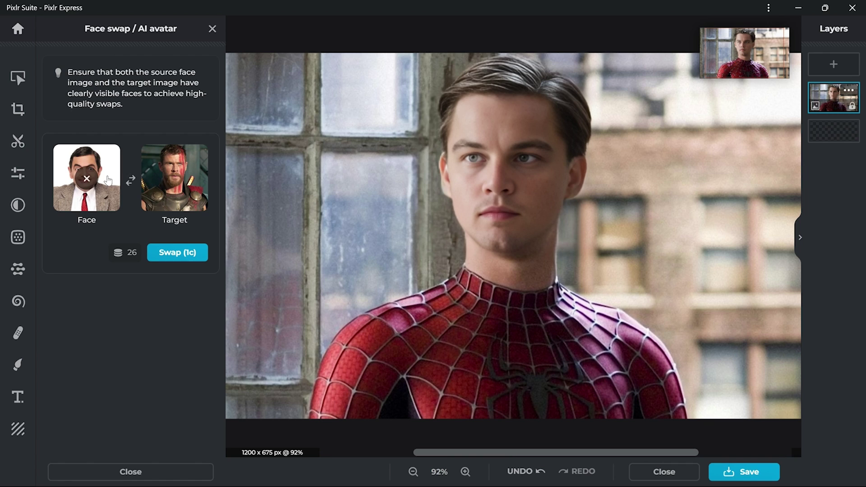
{"action": "left_click", "coordinate": [181, 252]}
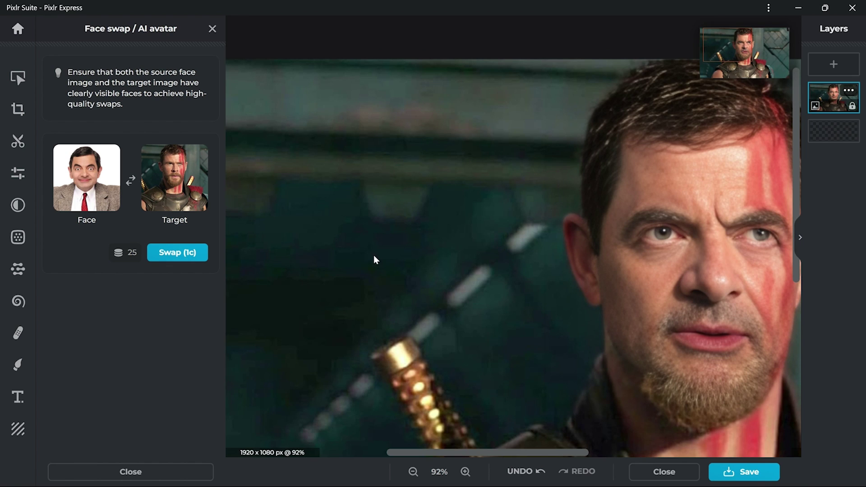
Open the biker photo as a new document with the AI tools listed
{"action": "scroll", "coordinate": [658, 187], "scroll_direction": "up", "scroll_amount": 3}
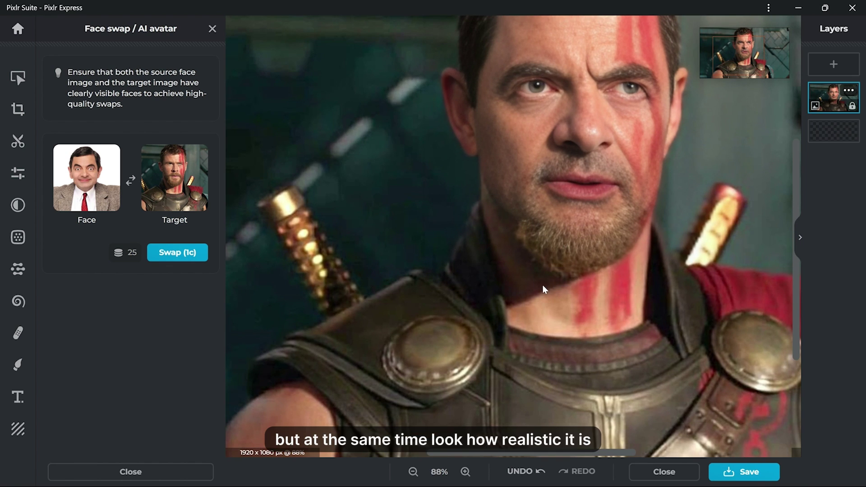
{"action": "scroll", "coordinate": [561, 268], "scroll_direction": "down", "scroll_amount": 1}
{"action": "scroll", "coordinate": [617, 167], "scroll_direction": "up", "scroll_amount": 3}
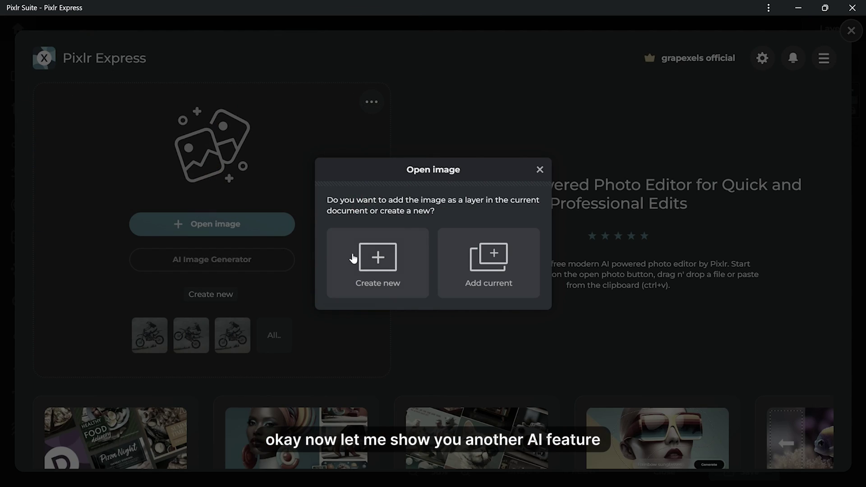
{"action": "left_click", "coordinate": [356, 258]}
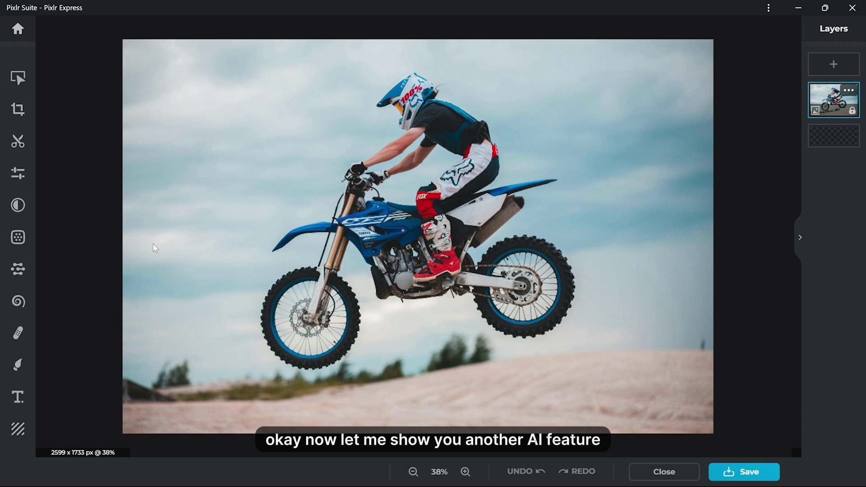
{"action": "left_click", "coordinate": [18, 269]}
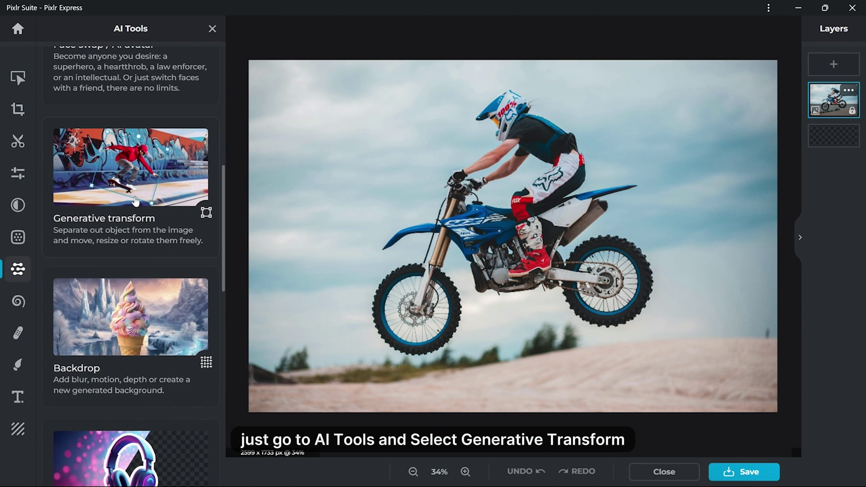
Use Generative transform to rotate the biker clockwise into a wheelie and nudge him right and down
{"action": "left_click", "coordinate": [135, 202]}
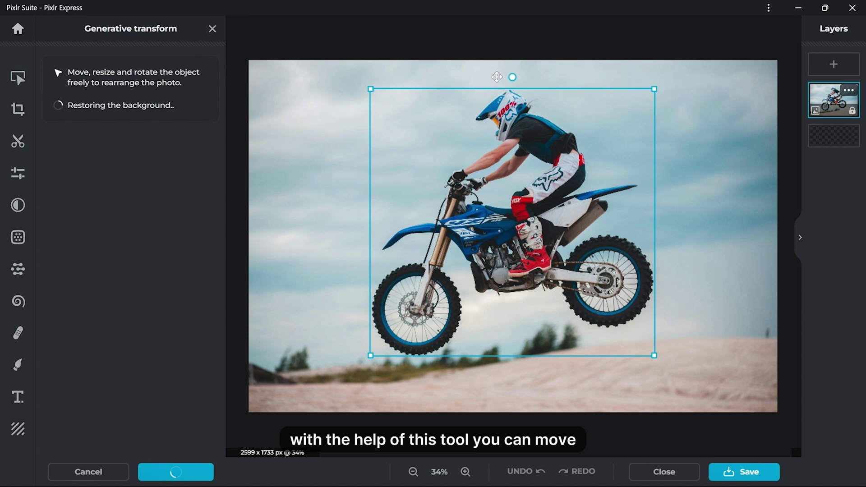
{"action": "mouse_move", "coordinate": [513, 77]}
{"action": "left_mouse_down"}
{"action": "mouse_move", "coordinate": [599, 90]}
{"action": "mouse_move", "coordinate": [605, 111]}
{"action": "left_mouse_up"}
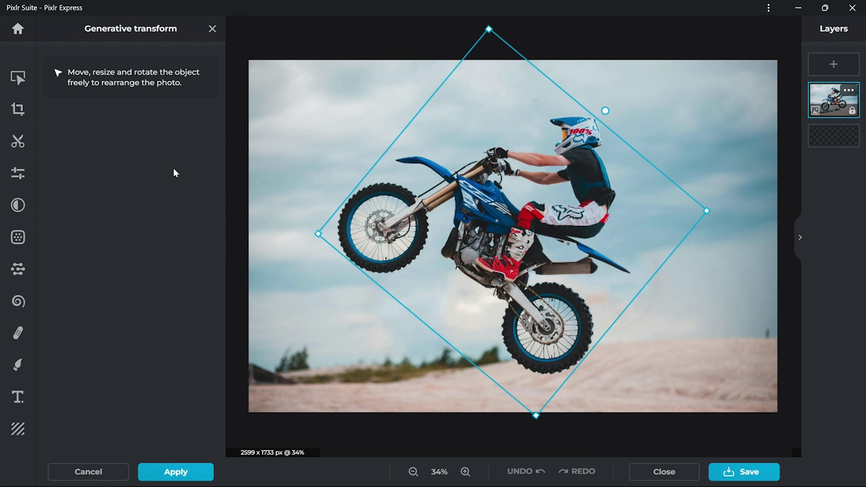
{"action": "left_click_drag", "start_coordinate": [486, 206], "coordinate": [499, 210]}
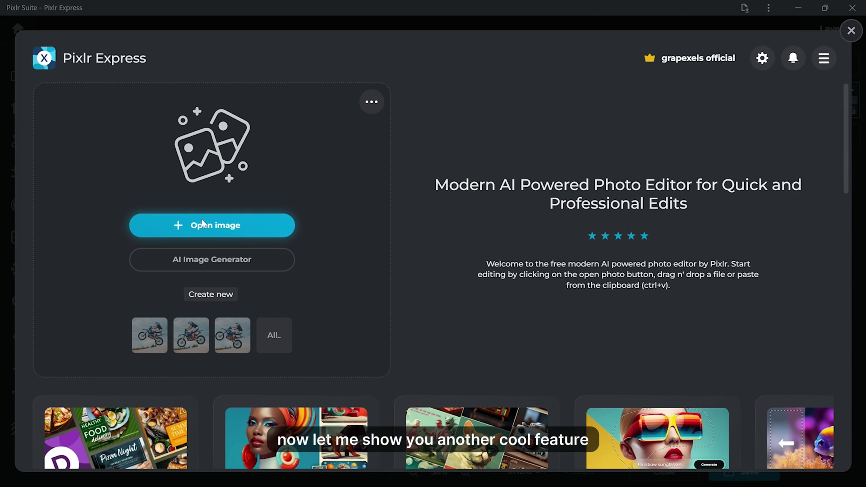
Open the low-resolution flower-crown portrait as a new document
{"action": "left_click", "coordinate": [193, 224]}
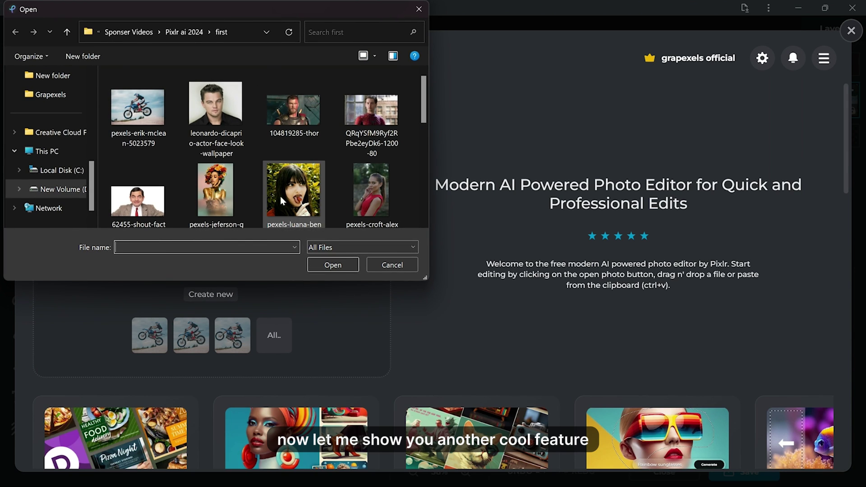
{"action": "double_click", "coordinate": [204, 181]}
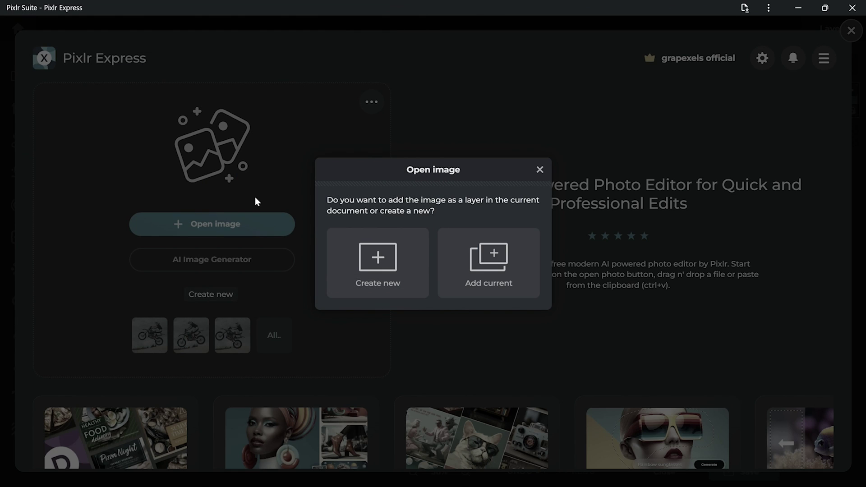
{"action": "left_click", "coordinate": [361, 258]}
{"action": "scroll", "coordinate": [410, 145], "scroll_direction": "up", "scroll_amount": 3}
{"action": "scroll", "coordinate": [409, 145], "scroll_direction": "up", "scroll_amount": 3}
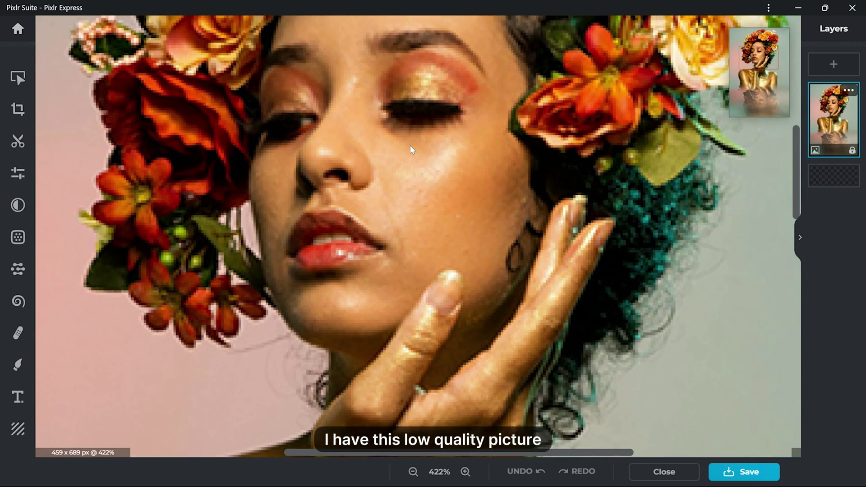
{"action": "scroll", "coordinate": [418, 171], "scroll_direction": "up", "scroll_amount": 1}
{"action": "scroll", "coordinate": [404, 249], "scroll_direction": "down", "scroll_amount": 2}
{"action": "scroll", "coordinate": [421, 217], "scroll_direction": "down", "scroll_amount": 2}
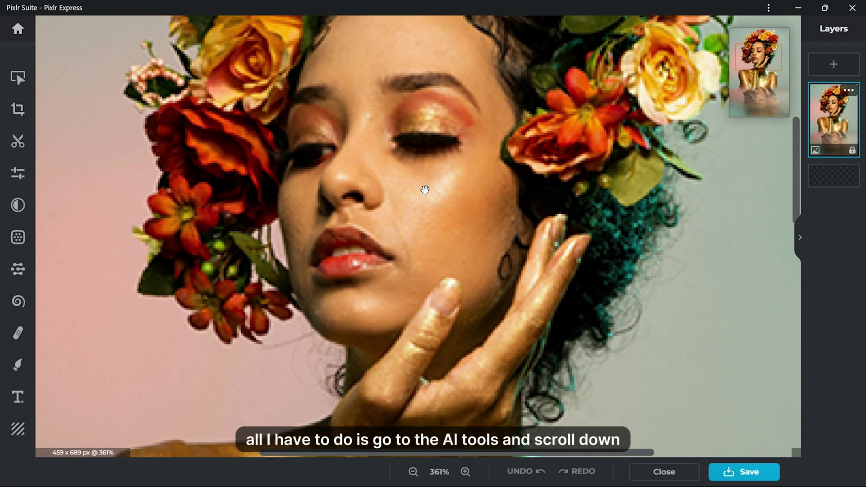
{"action": "left_click_drag", "start_coordinate": [426, 187], "coordinate": [436, 190]}
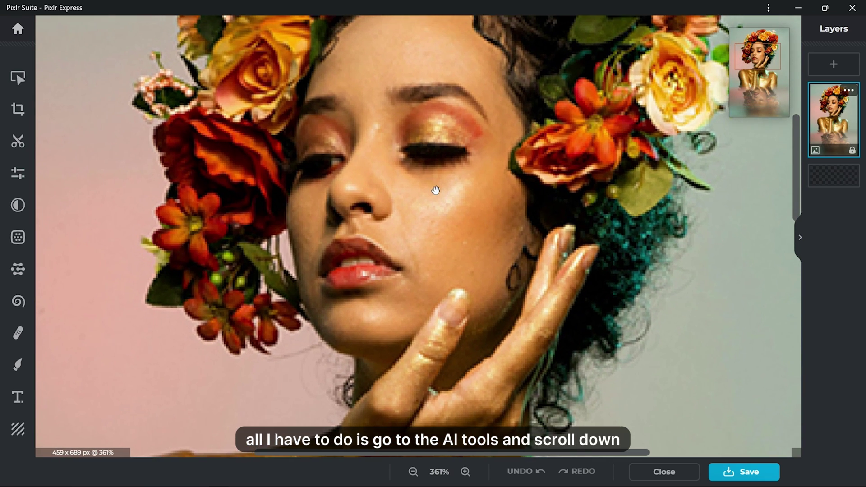
Set Super scale to 4x to upscale the portrait to 1836 × 2756 px
{"action": "left_click", "coordinate": [18, 269]}
{"action": "scroll", "coordinate": [139, 275], "scroll_direction": "down", "scroll_amount": 5}
{"action": "scroll", "coordinate": [139, 275], "scroll_direction": "down", "scroll_amount": 5}
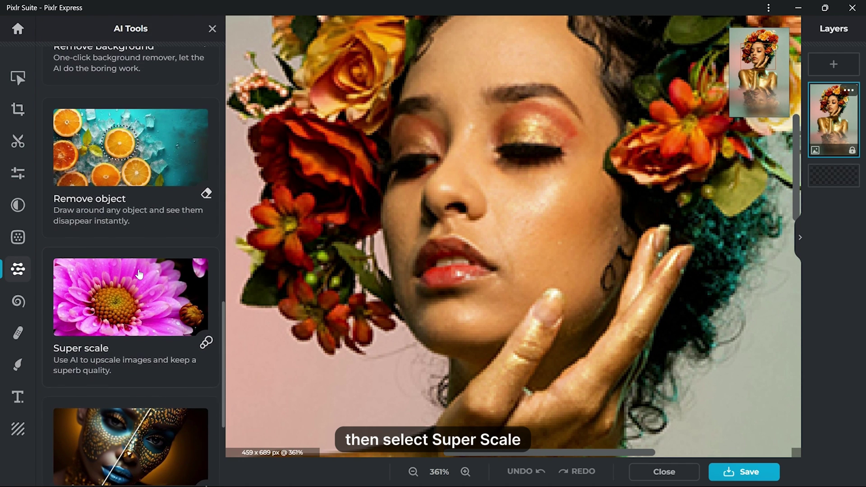
{"action": "scroll", "coordinate": [139, 273], "scroll_direction": "down", "scroll_amount": 2}
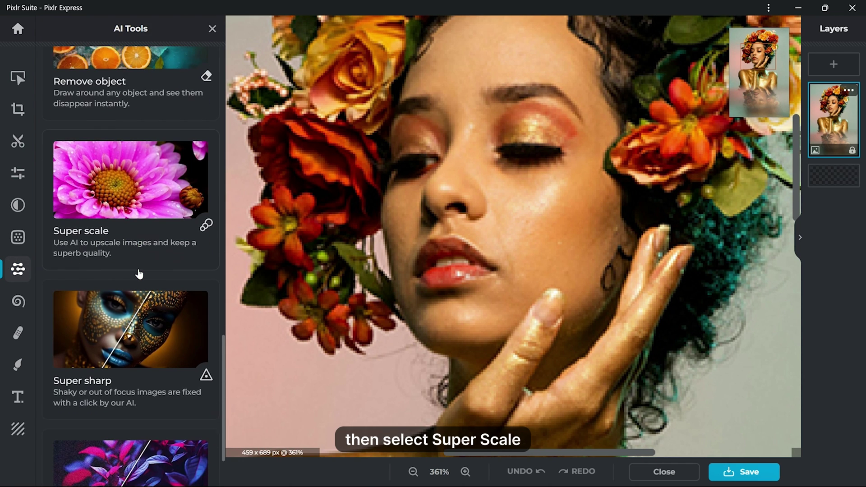
{"action": "left_click", "coordinate": [135, 211]}
{"action": "left_click", "coordinate": [131, 205]}
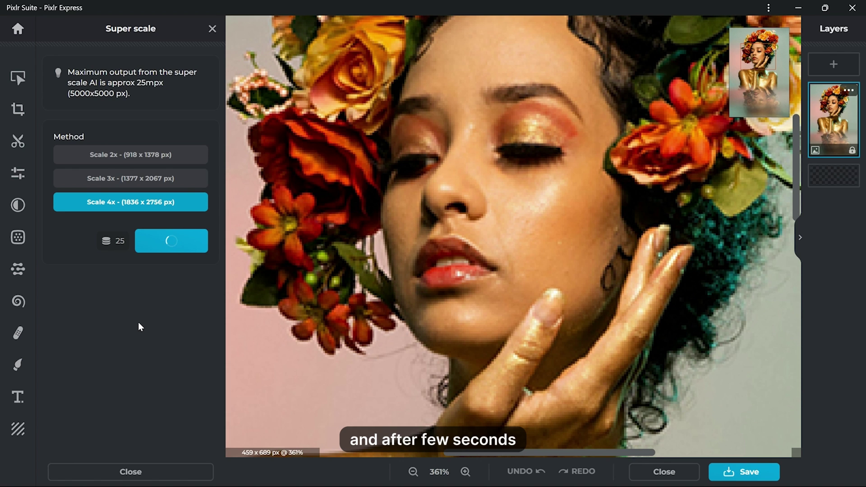
{"action": "scroll", "coordinate": [522, 230], "scroll_direction": "down", "scroll_amount": 2}
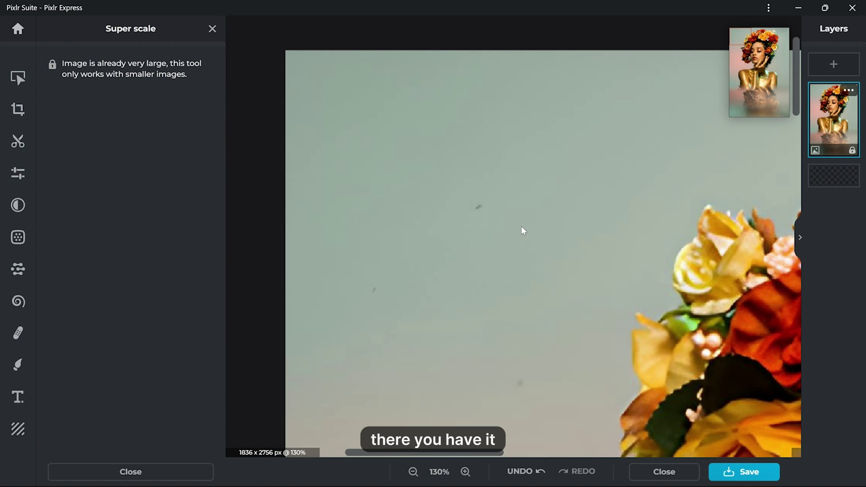
{"action": "scroll", "coordinate": [339, 81], "scroll_direction": "down", "scroll_amount": 2}
{"action": "scroll", "coordinate": [401, 128], "scroll_direction": "down", "scroll_amount": 2}
{"action": "scroll", "coordinate": [408, 157], "scroll_direction": "down", "scroll_amount": 1}
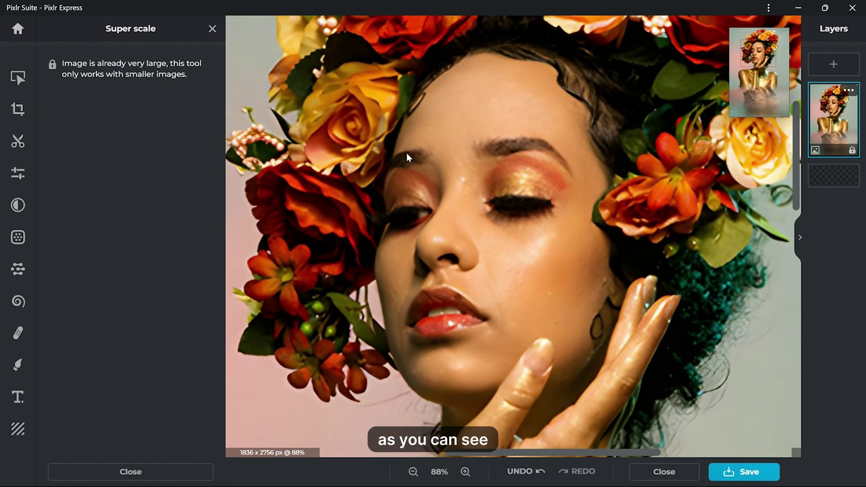
{"action": "scroll", "coordinate": [407, 157], "scroll_direction": "down", "scroll_amount": 2}
{"action": "scroll", "coordinate": [468, 227], "scroll_direction": "down", "scroll_amount": 2}
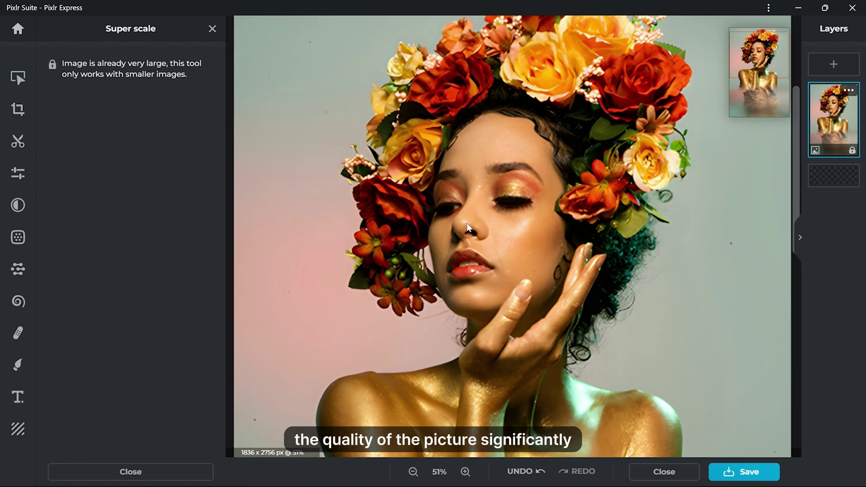
{"action": "left_click", "coordinate": [533, 471]}
{"action": "scroll", "coordinate": [518, 271], "scroll_direction": "up", "scroll_amount": 1}
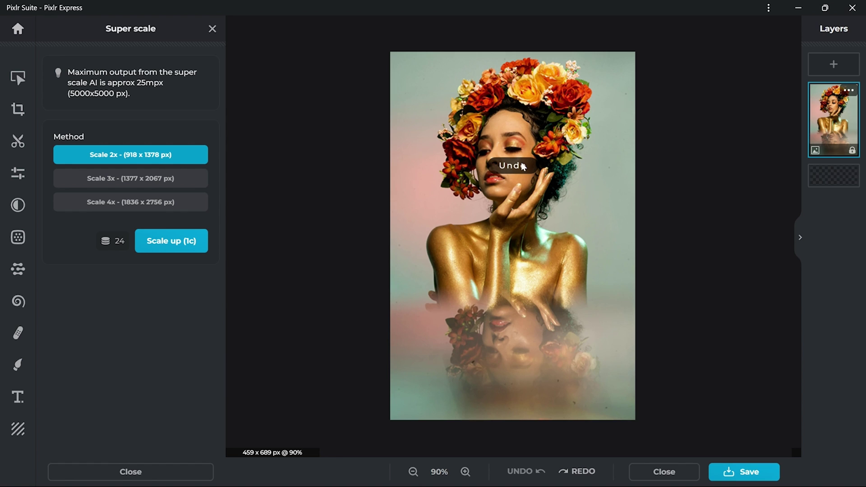
{"action": "scroll", "coordinate": [514, 203], "scroll_direction": "up", "scroll_amount": 2}
{"action": "scroll", "coordinate": [508, 135], "scroll_direction": "up", "scroll_amount": 3}
{"action": "scroll", "coordinate": [520, 164], "scroll_direction": "up", "scroll_amount": 1}
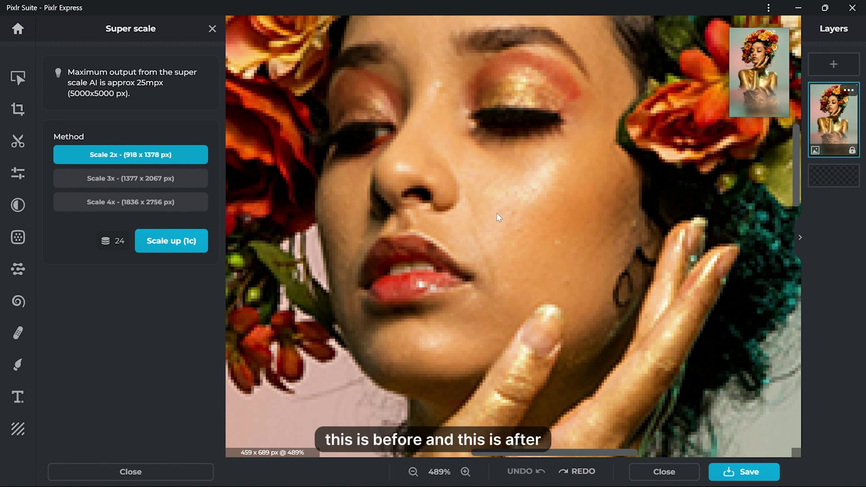
{"action": "left_click", "coordinate": [583, 471]}
{"action": "scroll", "coordinate": [523, 271], "scroll_direction": "down", "scroll_amount": 5}
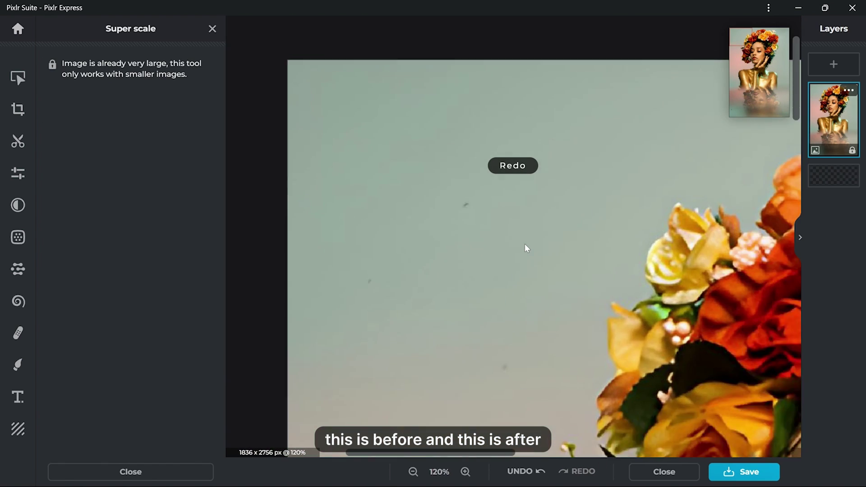
{"action": "scroll", "coordinate": [526, 247], "scroll_direction": "down", "scroll_amount": 1}
{"action": "scroll", "coordinate": [532, 197], "scroll_direction": "down", "scroll_amount": 1}
{"action": "scroll", "coordinate": [533, 197], "scroll_direction": "up", "scroll_amount": 1}
{"action": "scroll", "coordinate": [532, 203], "scroll_direction": "up", "scroll_amount": 1}
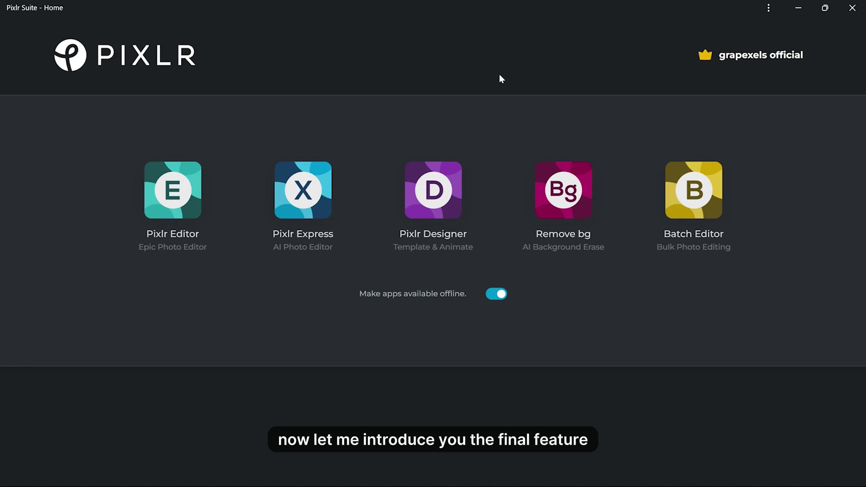
Start a Pixlr Designer Product Shot with the 1124281_OPTY3W0 amber bottles photo
{"action": "left_click", "coordinate": [418, 189]}
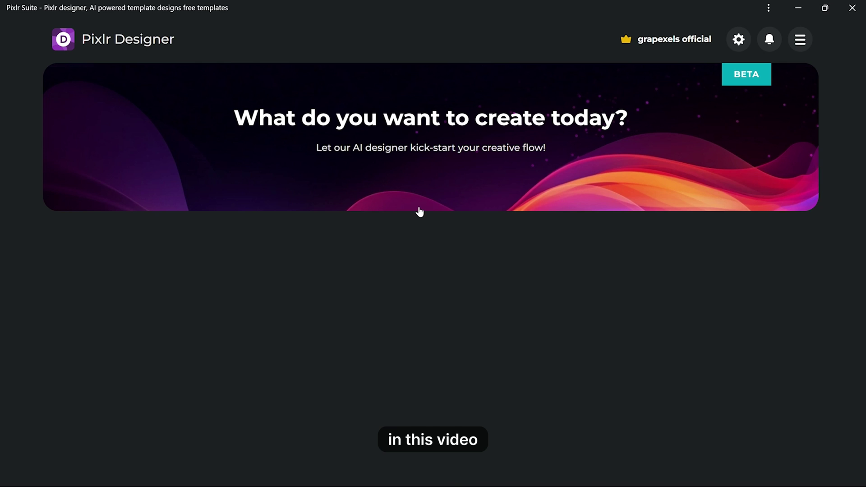
{"action": "scroll", "coordinate": [417, 212], "scroll_direction": "down", "scroll_amount": 1}
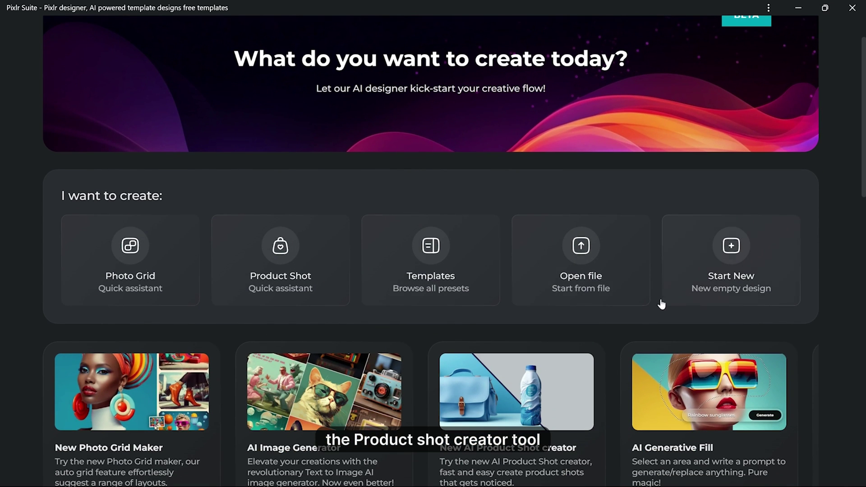
{"action": "scroll", "coordinate": [277, 277], "scroll_direction": "down", "scroll_amount": 3}
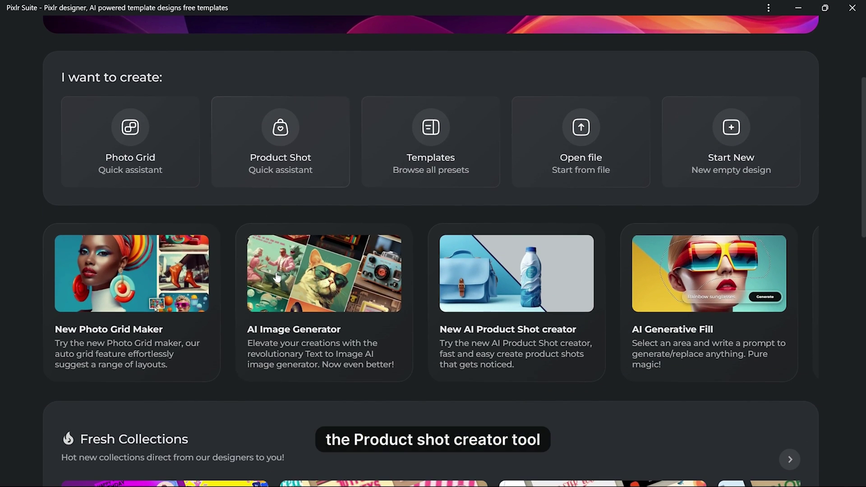
{"action": "left_click", "coordinate": [283, 172]}
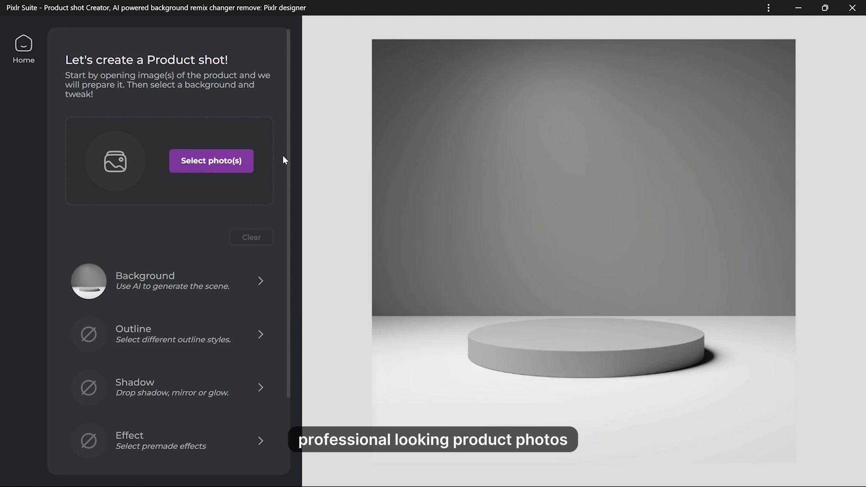
{"action": "left_click", "coordinate": [207, 161]}
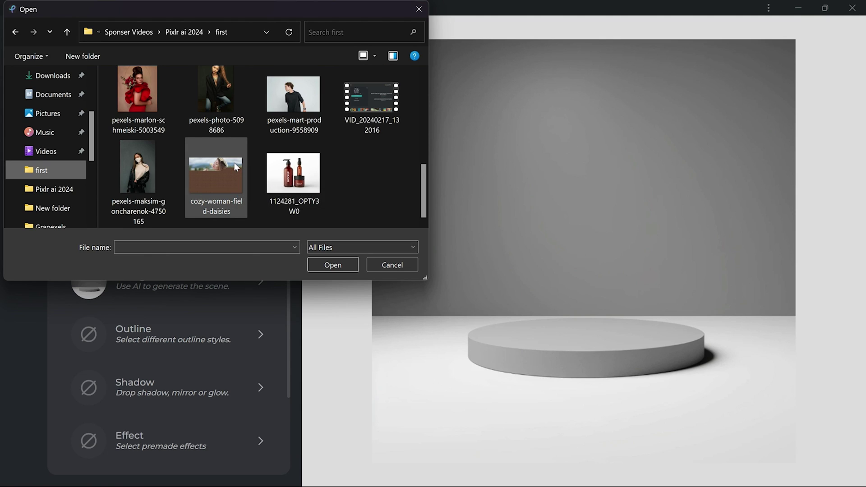
{"action": "left_click", "coordinate": [293, 173]}
{"action": "left_click", "coordinate": [321, 265]}
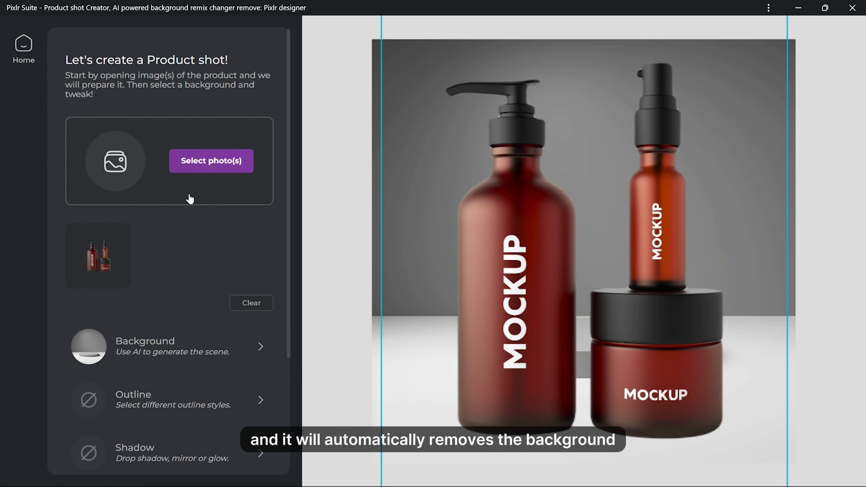
Place the bottles on the green circle-pedestal backdrop
{"action": "left_click", "coordinate": [144, 348]}
{"action": "scroll", "coordinate": [165, 282], "scroll_direction": "down", "scroll_amount": 10}
{"action": "scroll", "coordinate": [180, 306], "scroll_direction": "down", "scroll_amount": 5}
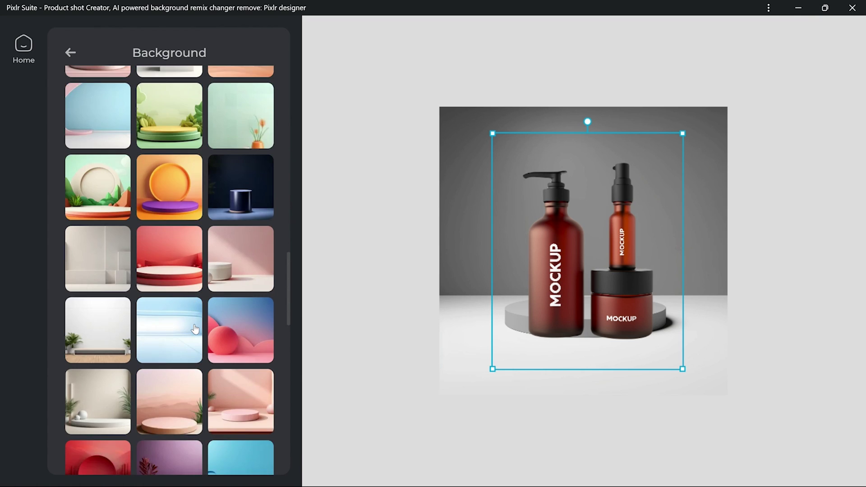
{"action": "scroll", "coordinate": [189, 320], "scroll_direction": "down", "scroll_amount": 5}
{"action": "scroll", "coordinate": [195, 328], "scroll_direction": "down", "scroll_amount": 5}
{"action": "left_click", "coordinate": [195, 329]}
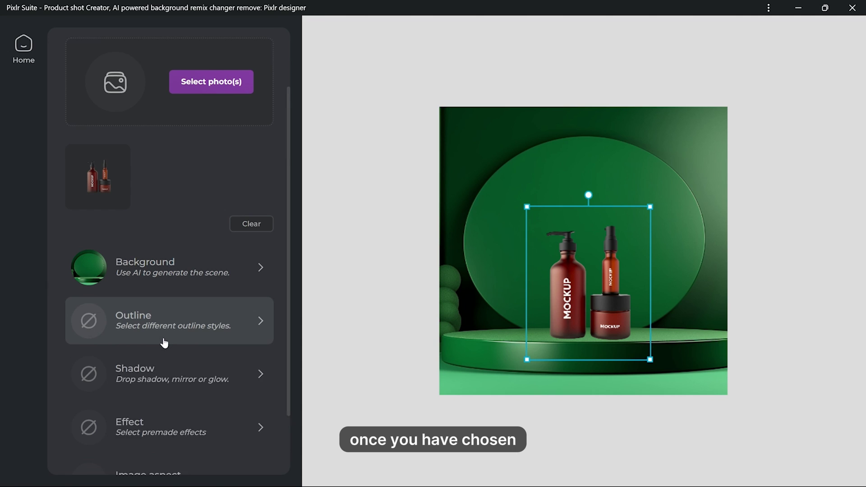
Add a drop shadow under the bottles with Distance raised to 100
{"action": "left_click", "coordinate": [158, 306]}
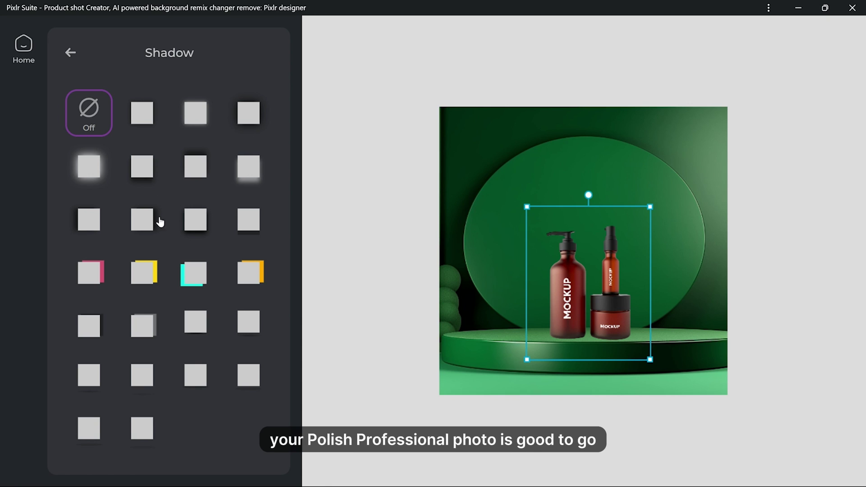
{"action": "left_click", "coordinate": [86, 226]}
{"action": "scroll", "coordinate": [211, 301], "scroll_direction": "down", "scroll_amount": 5}
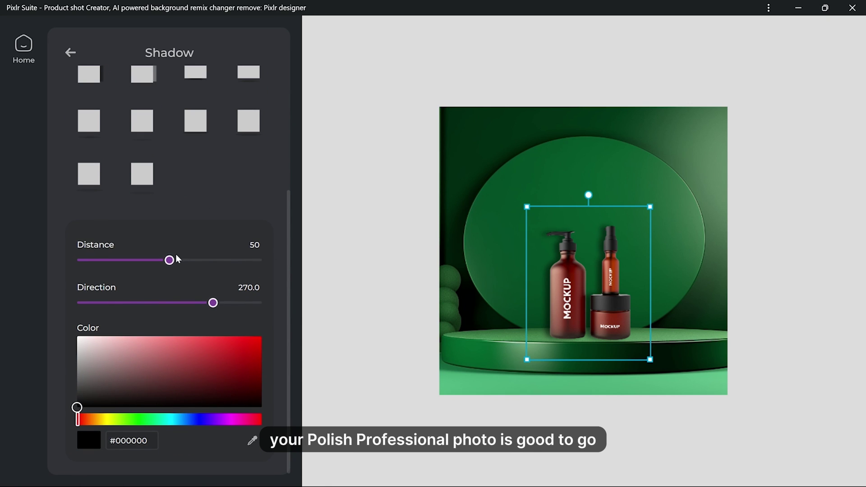
{"action": "left_click_drag", "start_coordinate": [177, 259], "coordinate": [313, 276]}
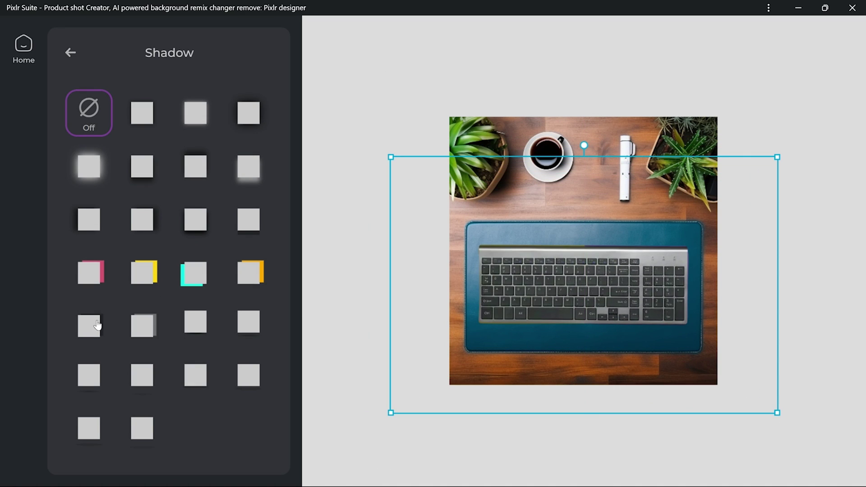
Give the keyboard photo a dark textured stone backdrop
{"action": "scroll", "coordinate": [136, 343], "scroll_direction": "down", "scroll_amount": 4}
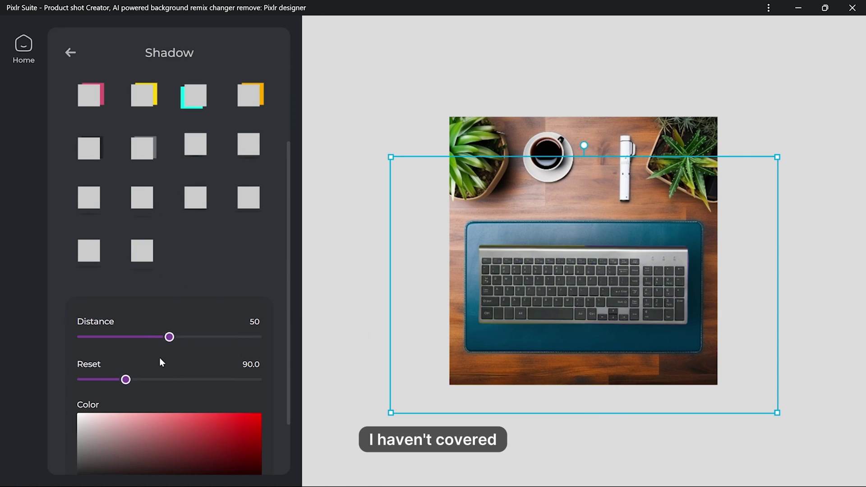
{"action": "scroll", "coordinate": [185, 333], "scroll_direction": "down", "scroll_amount": 3}
{"action": "left_click", "coordinate": [109, 267]}
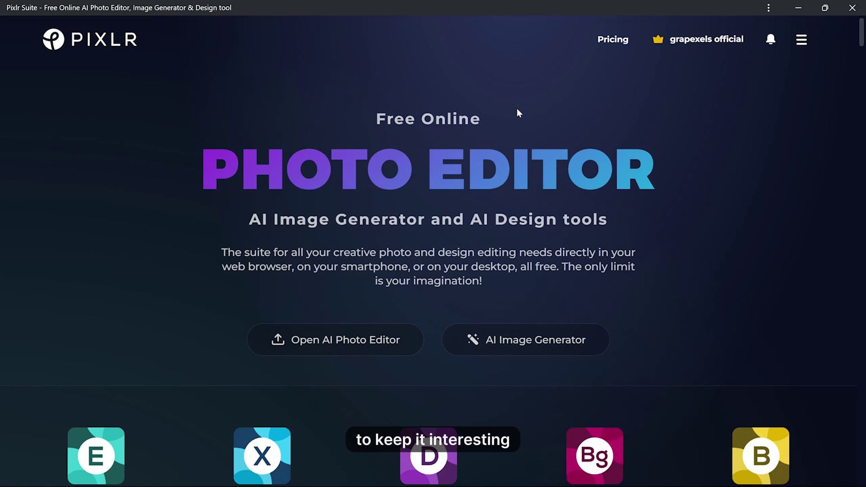
Show the Pricing & Free trial plan cards: Plus $1.99, Premium $7.99, Team $12.99 monthly
{"action": "scroll", "coordinate": [517, 113], "scroll_direction": "down", "scroll_amount": 3}
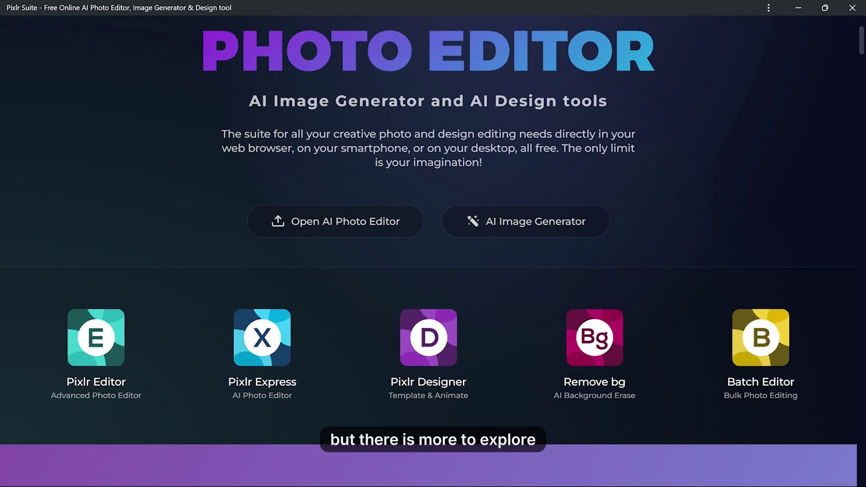
{"action": "scroll", "coordinate": [732, 140], "scroll_direction": "up", "scroll_amount": 3}
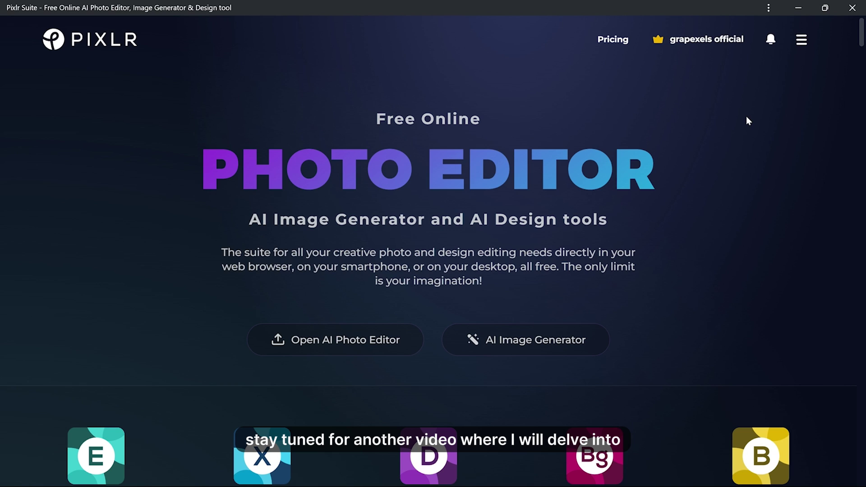
{"action": "scroll", "coordinate": [749, 117], "scroll_direction": "down", "scroll_amount": 1}
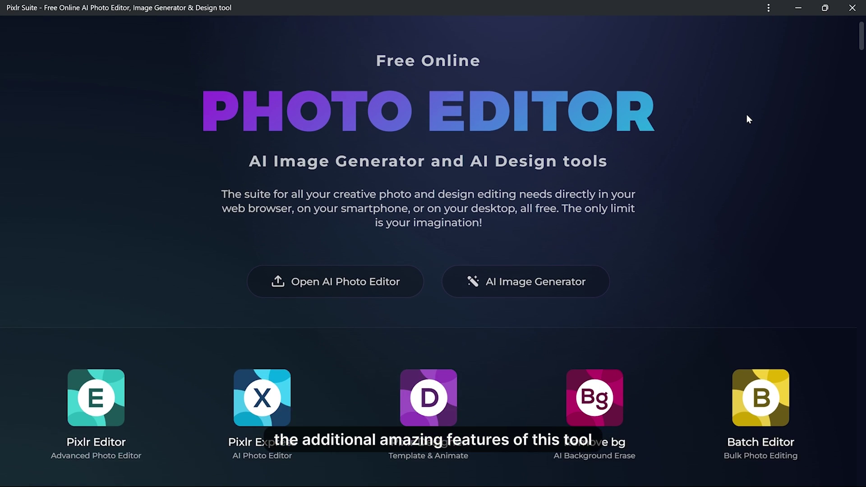
{"action": "scroll", "coordinate": [749, 117], "scroll_direction": "up", "scroll_amount": 1}
{"action": "left_click", "coordinate": [800, 40]}
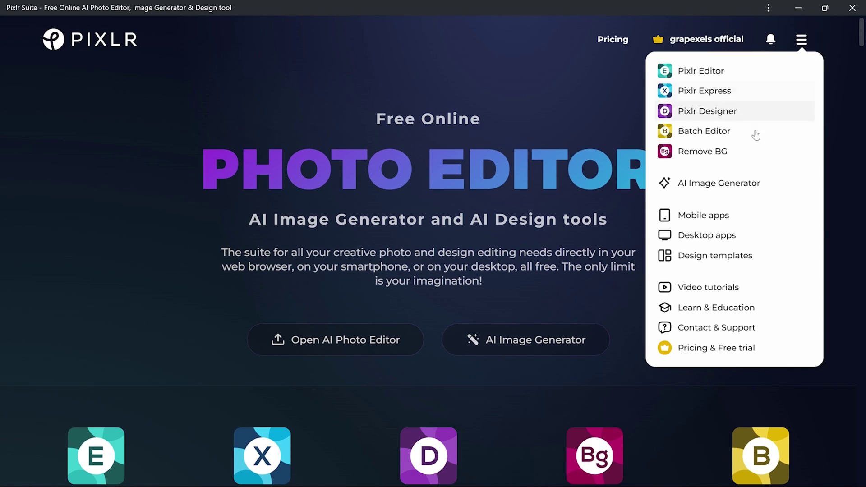
{"action": "left_click", "coordinate": [690, 347]}
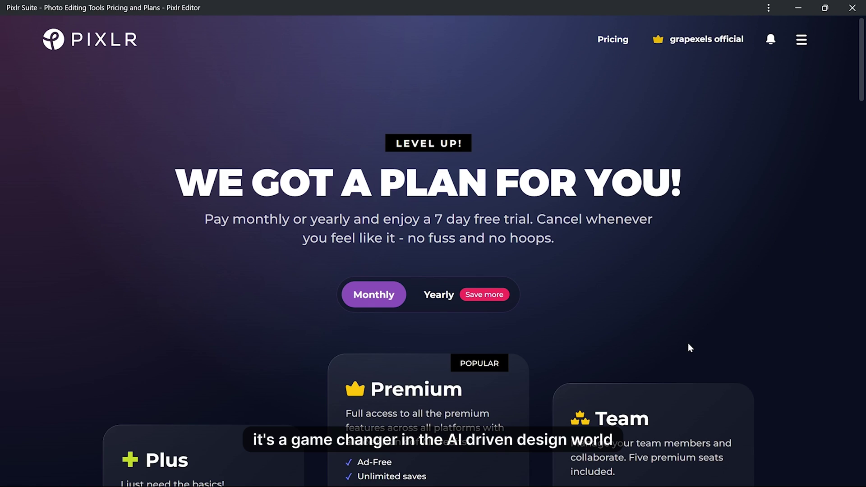
{"action": "scroll", "coordinate": [451, 263], "scroll_direction": "down", "scroll_amount": 5}
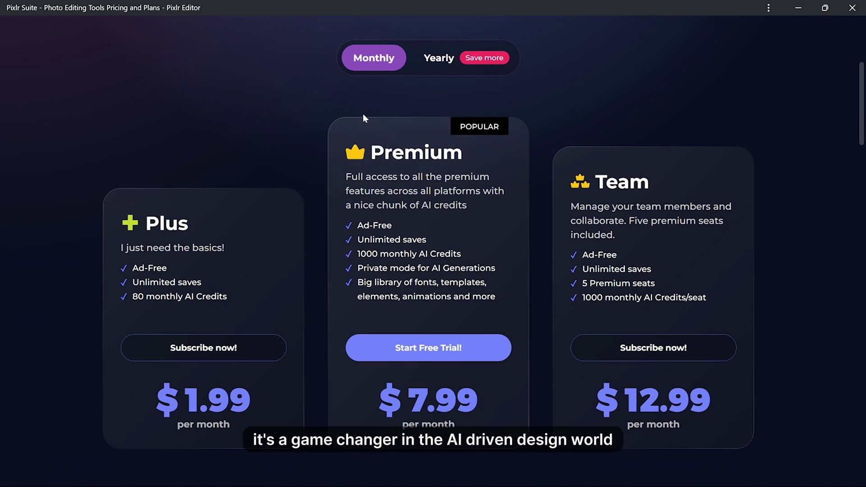
{"action": "left_click_drag", "start_coordinate": [179, 398], "coordinate": [253, 398]}
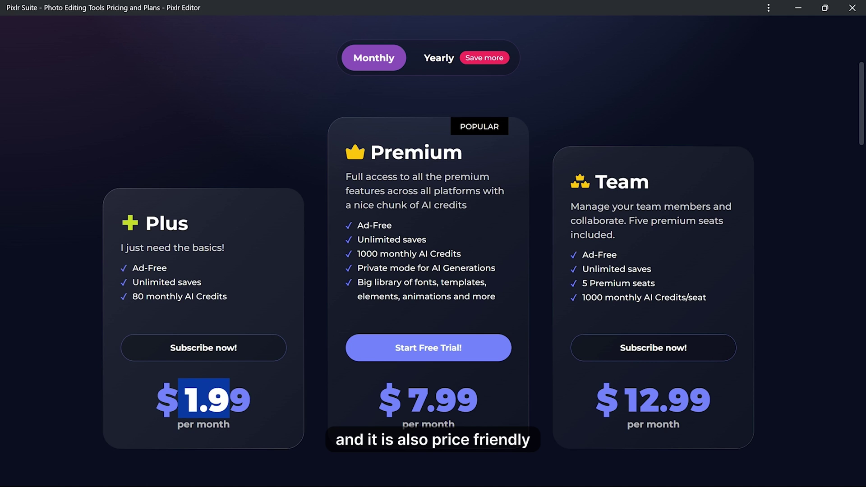
{"action": "scroll", "coordinate": [442, 245], "scroll_direction": "up", "scroll_amount": 1}
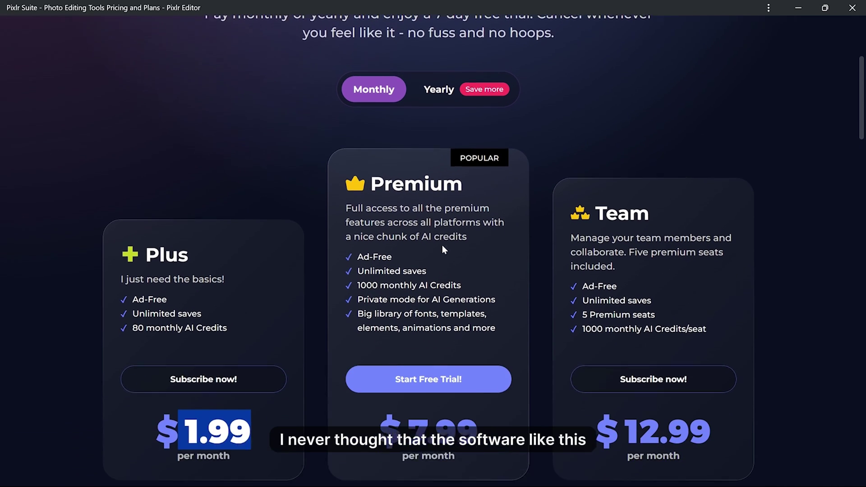
{"action": "scroll", "coordinate": [446, 260], "scroll_direction": "down", "scroll_amount": 2}
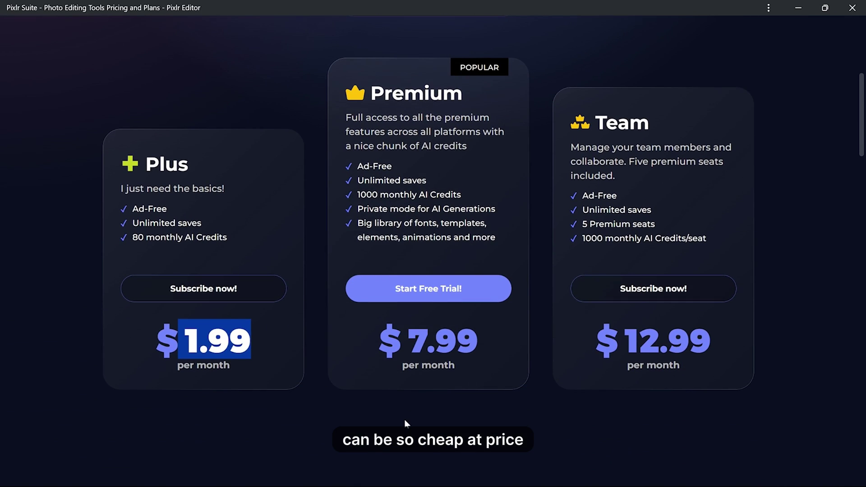
{"action": "left_click", "coordinate": [406, 426]}
Start the Premium free-trial checkout and expand the Promo Code field
{"action": "left_click", "coordinate": [443, 321]}
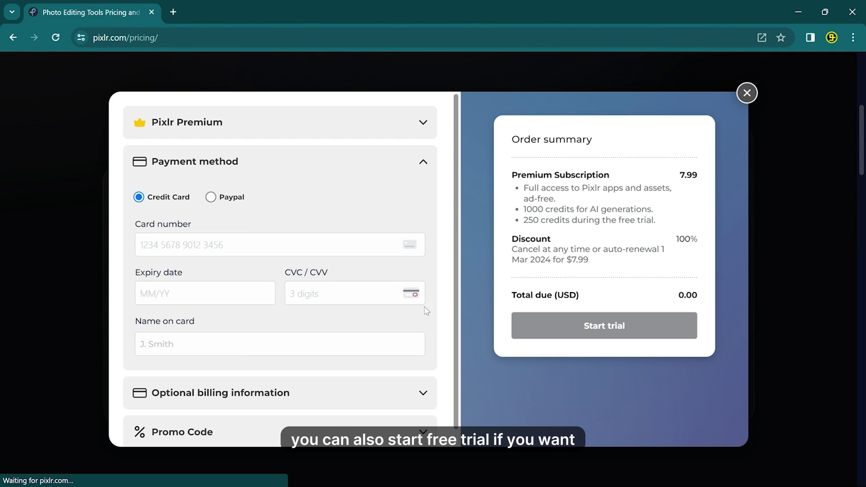
{"action": "scroll", "coordinate": [298, 173], "scroll_direction": "down", "scroll_amount": 1}
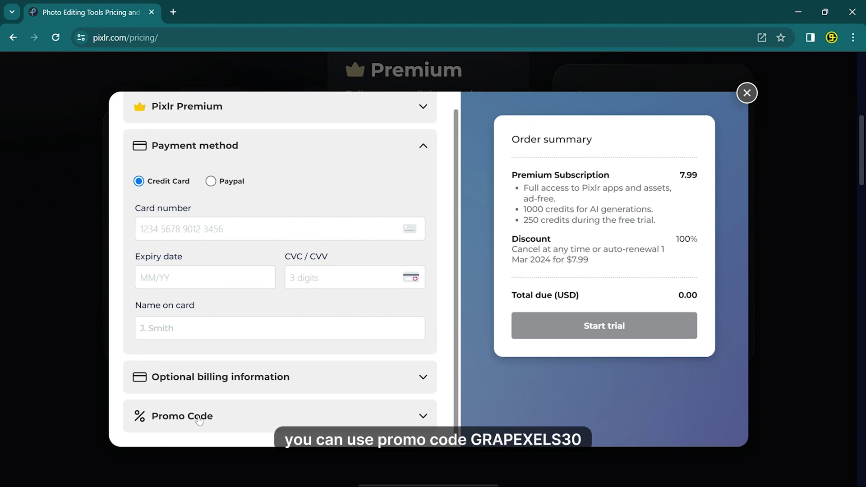
{"action": "left_click", "coordinate": [258, 415]}
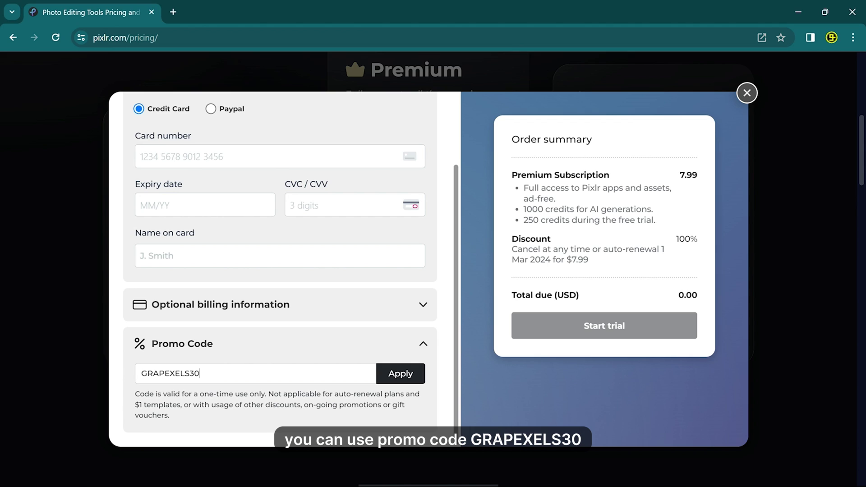